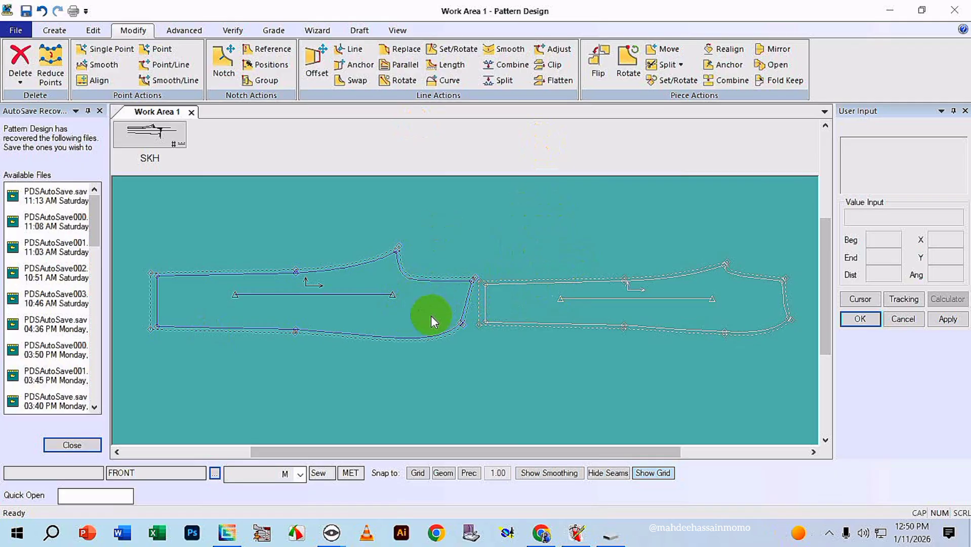
left_click_drag(359, 295, 358, 291)
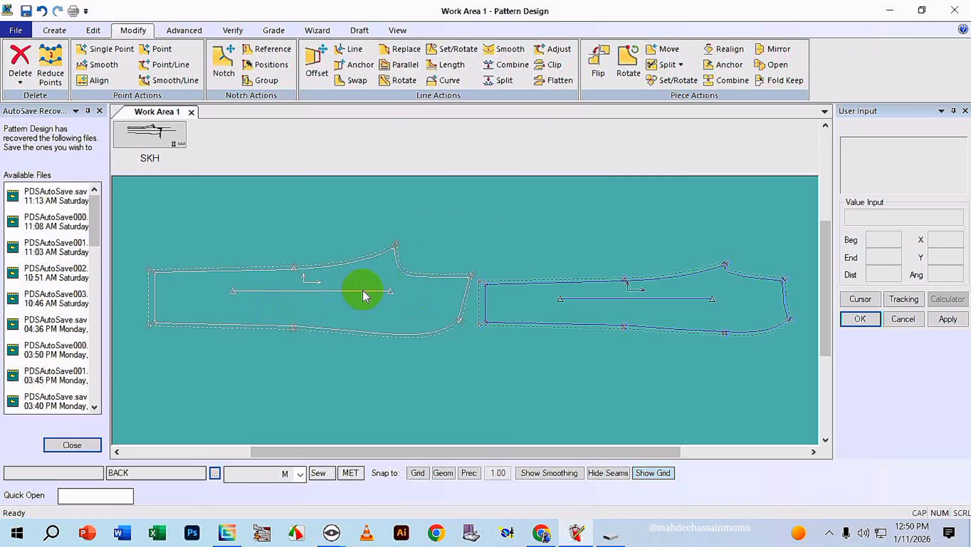
left_click_drag(561, 295, 560, 293)
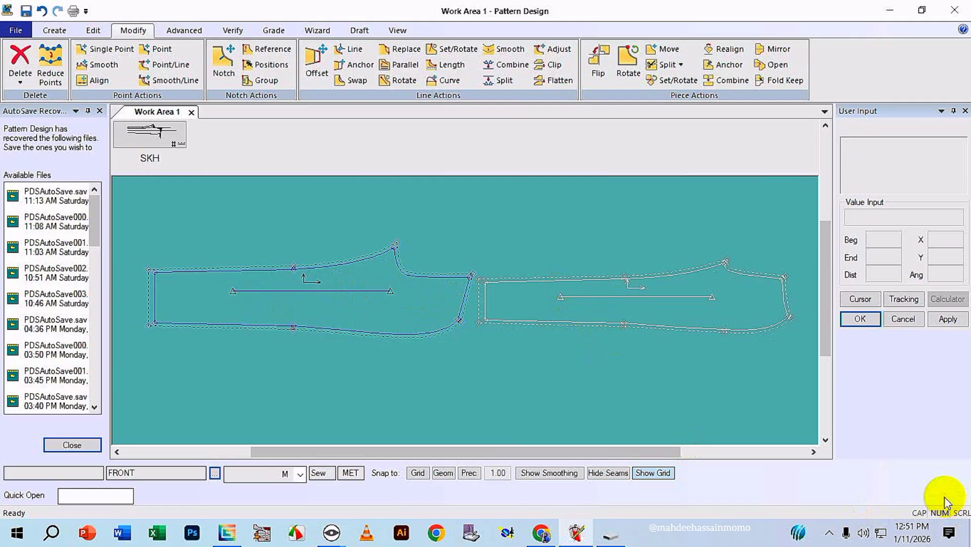
left_click(328, 323)
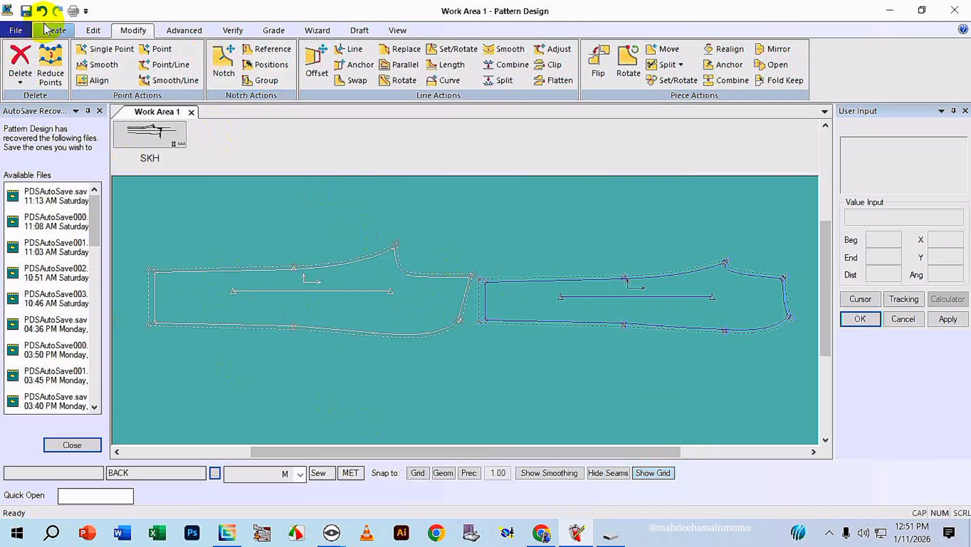
Save the BACK and FRONT pieces from the work area.
left_click(16, 29)
left_click(32, 129)
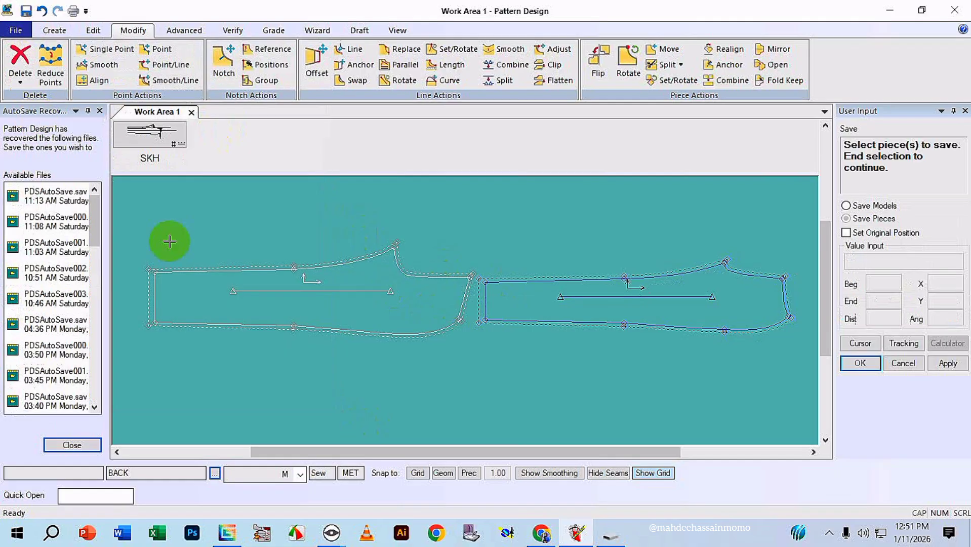
right_click(357, 308)
left_click(365, 337)
right_click(447, 266)
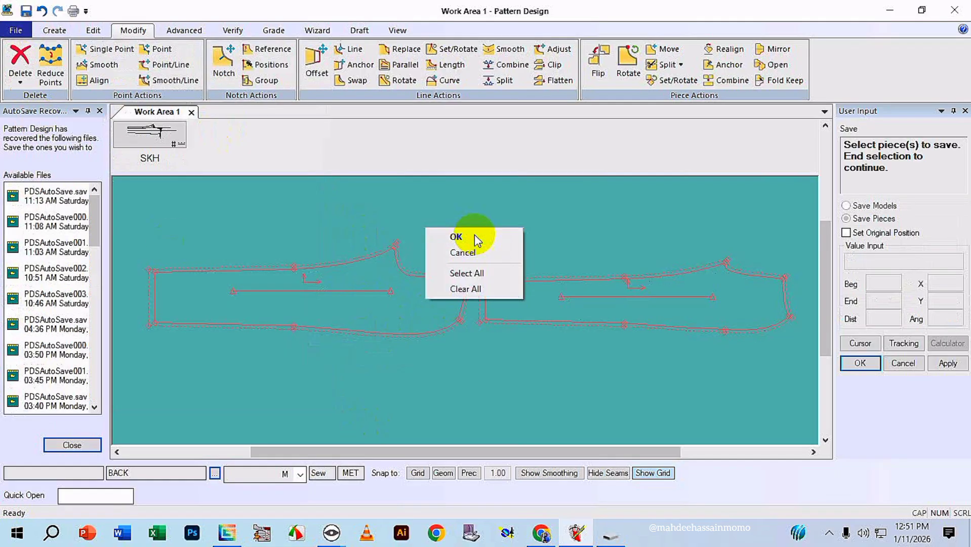
left_click(458, 234)
Exit Pattern Design without saving the SKH piece, keeping the recovered files for viewing at the next start.
left_click(954, 11)
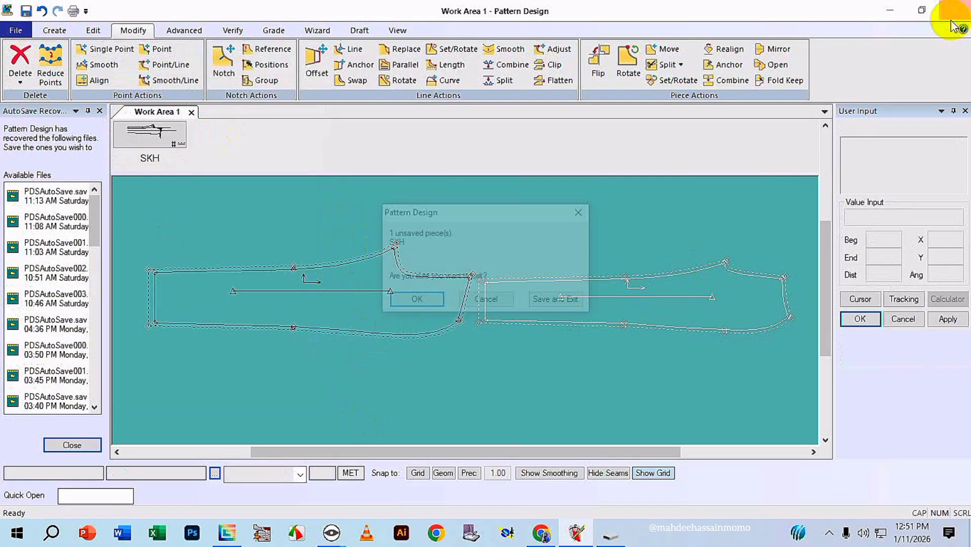
left_click(420, 301)
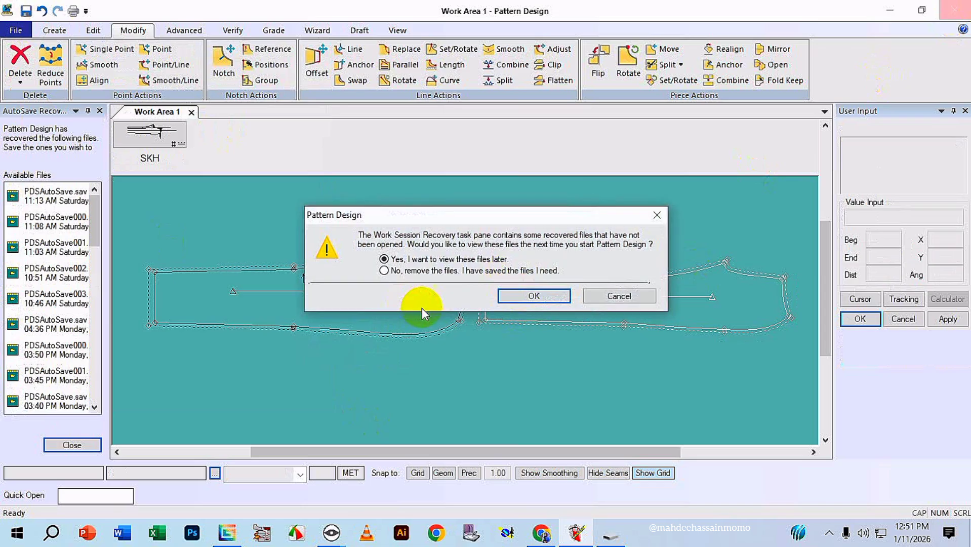
left_click(511, 294)
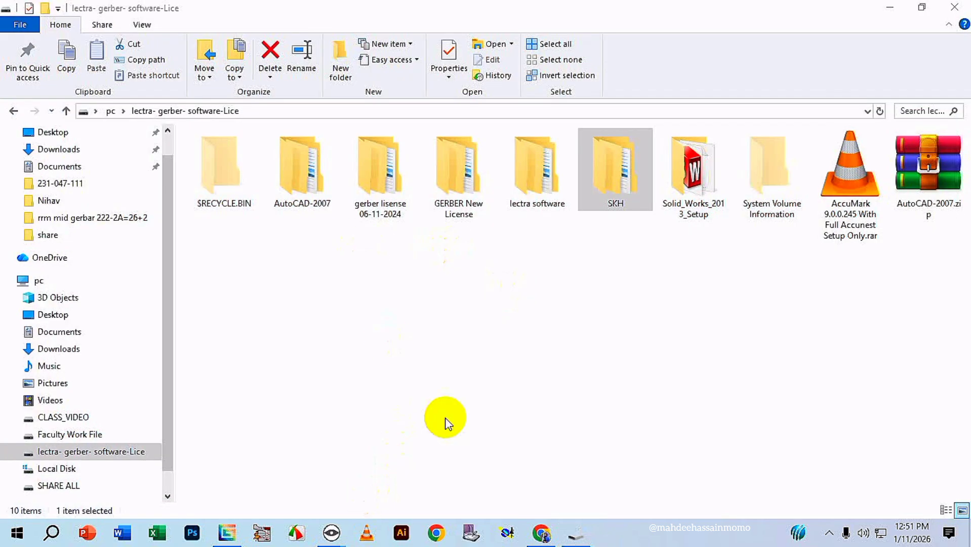
Switch to the Data Conversion Utility through the AccuMark Explorer, Utilities group and use its Export from AccuMark view.
left_click(227, 531)
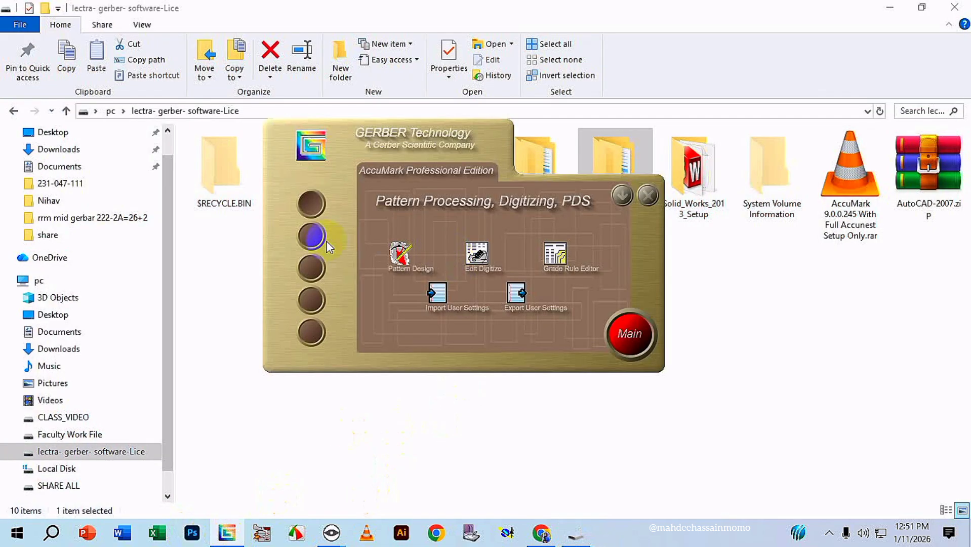
left_click(318, 268)
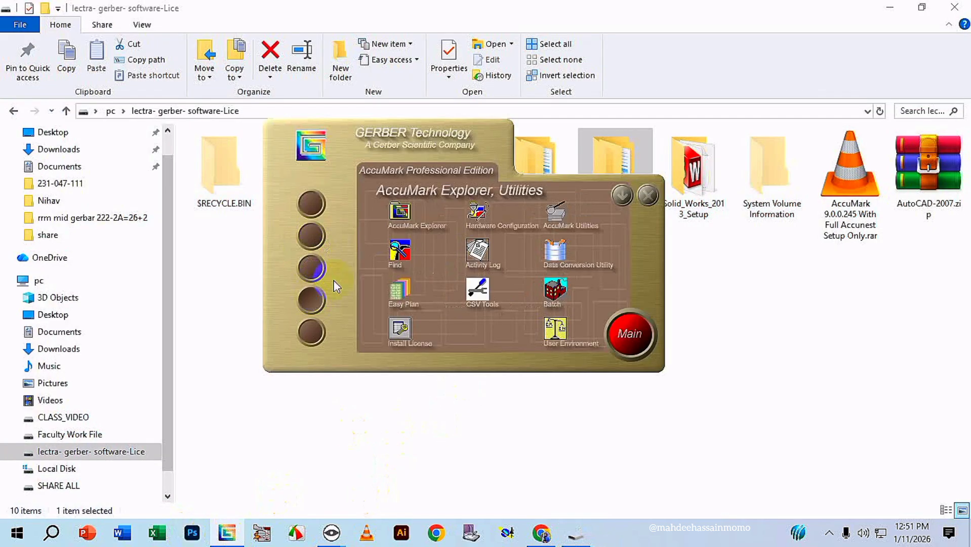
left_click(557, 253)
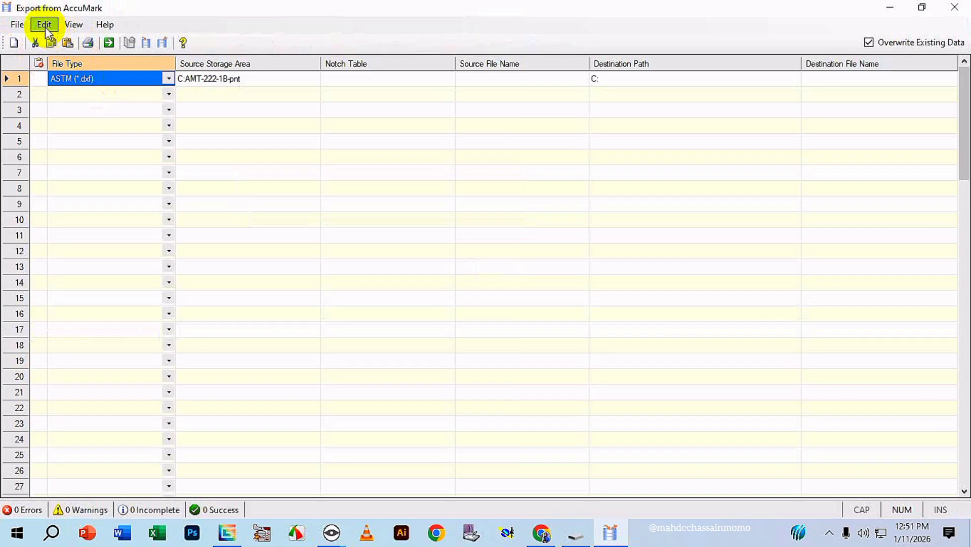
left_click(45, 25)
left_click(72, 24)
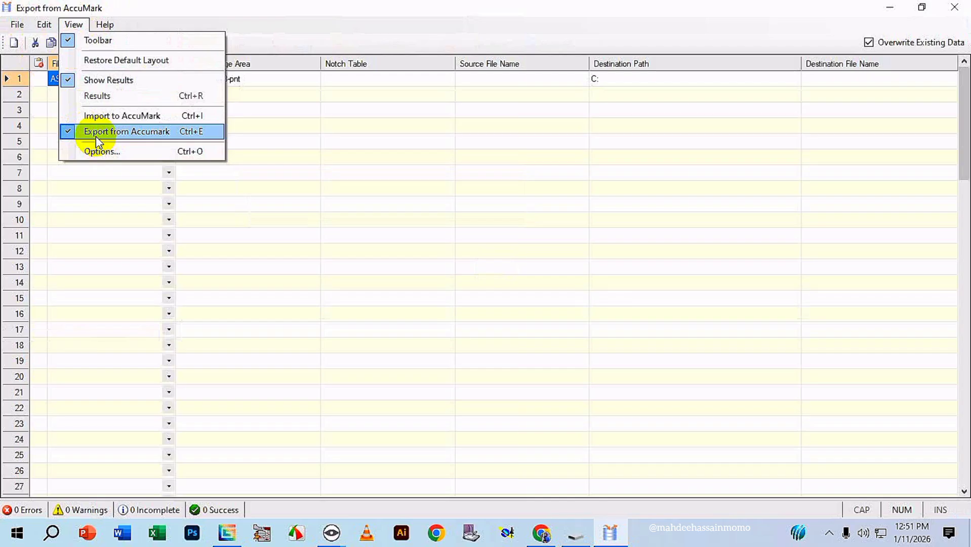
left_click(157, 132)
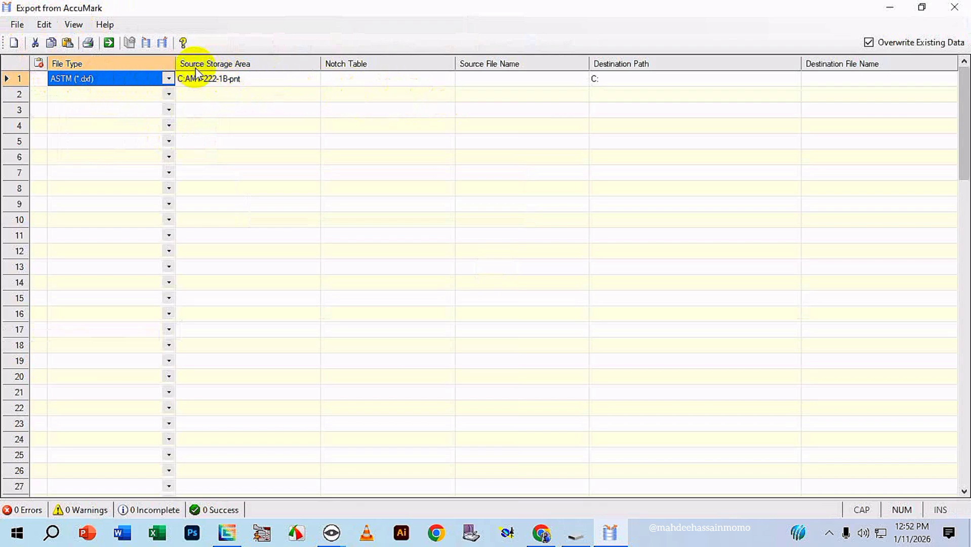
Set the source storage area of the ASTM (*.dxf) export row to SKHAMTT.
left_click(302, 81)
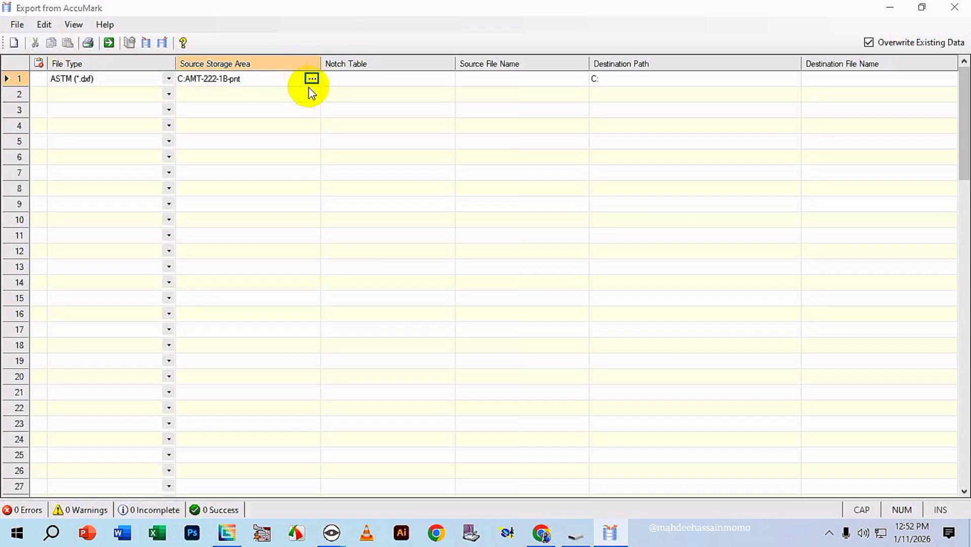
left_click(311, 78)
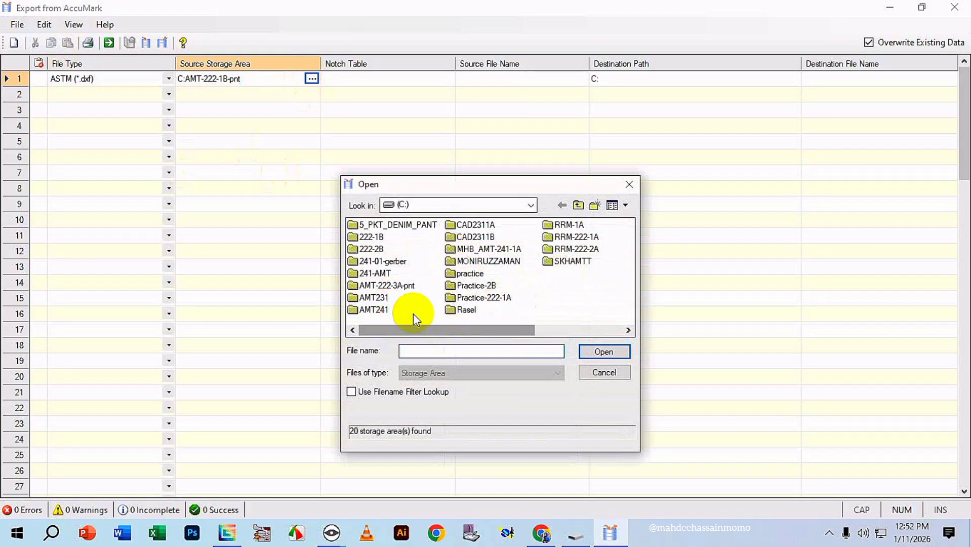
left_click(572, 261)
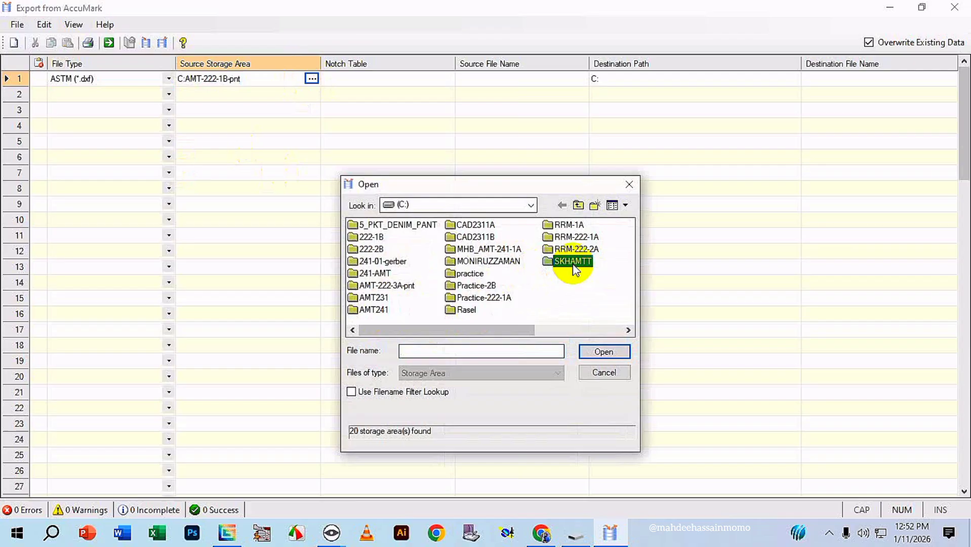
left_click(604, 351)
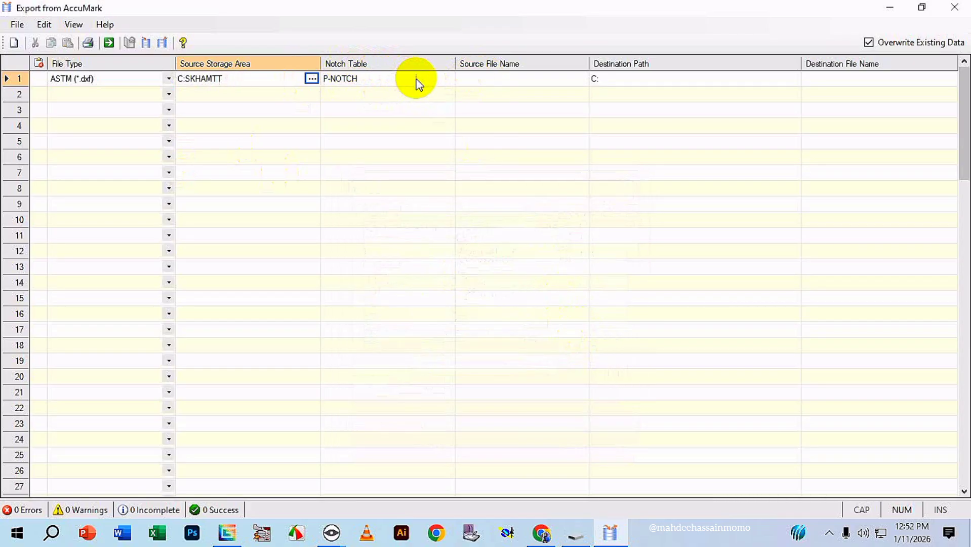
Check the SKHAMTT storage area for a model to use as the export source, then minimize the export window.
left_click(572, 81)
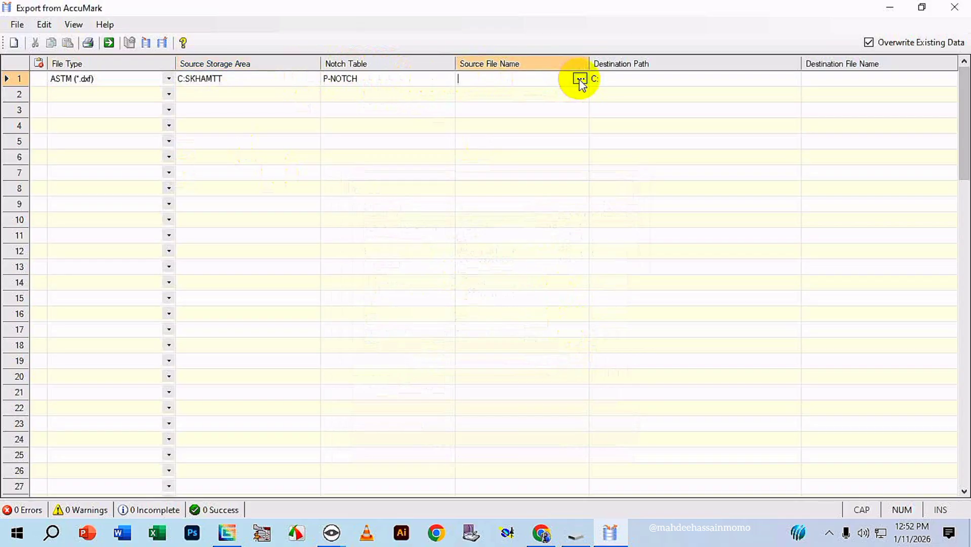
left_click(579, 78)
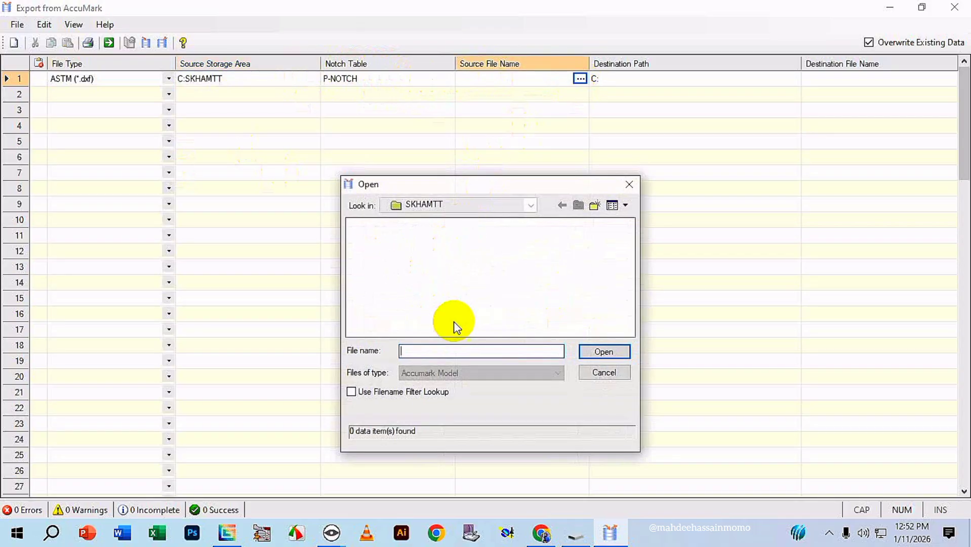
left_click(605, 373)
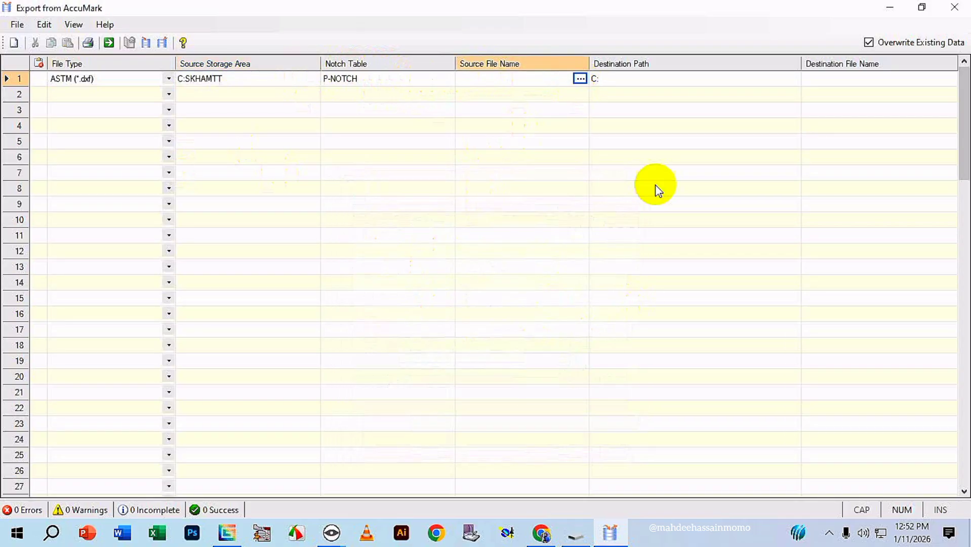
left_click(889, 7)
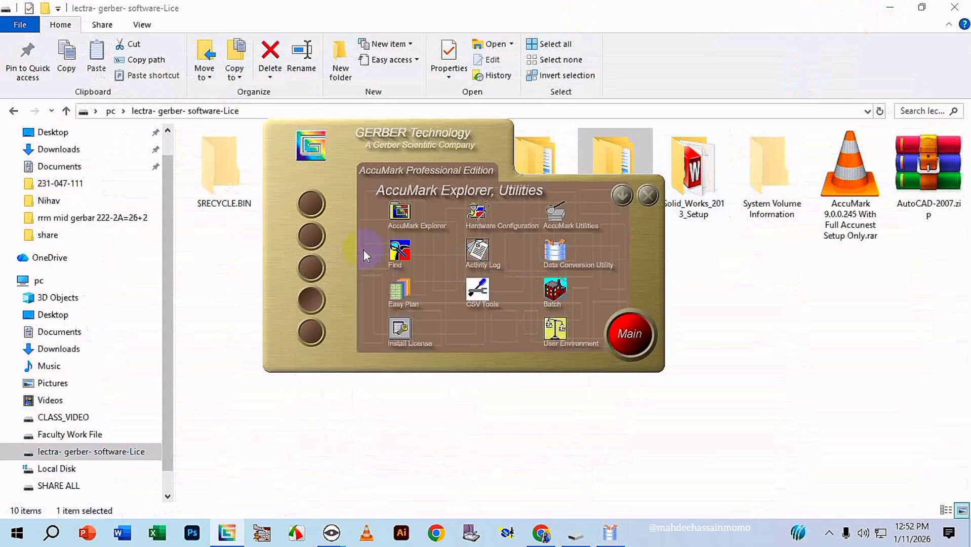
Switch to AccuMark Explorer and start a new model in the SKHAMTT storage area.
left_click(400, 215)
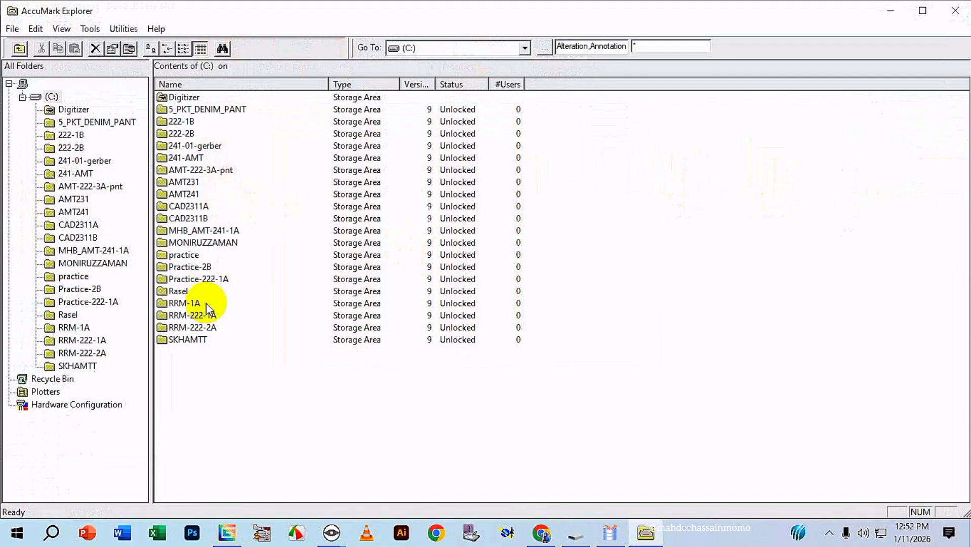
double_click(195, 339)
right_click(185, 322)
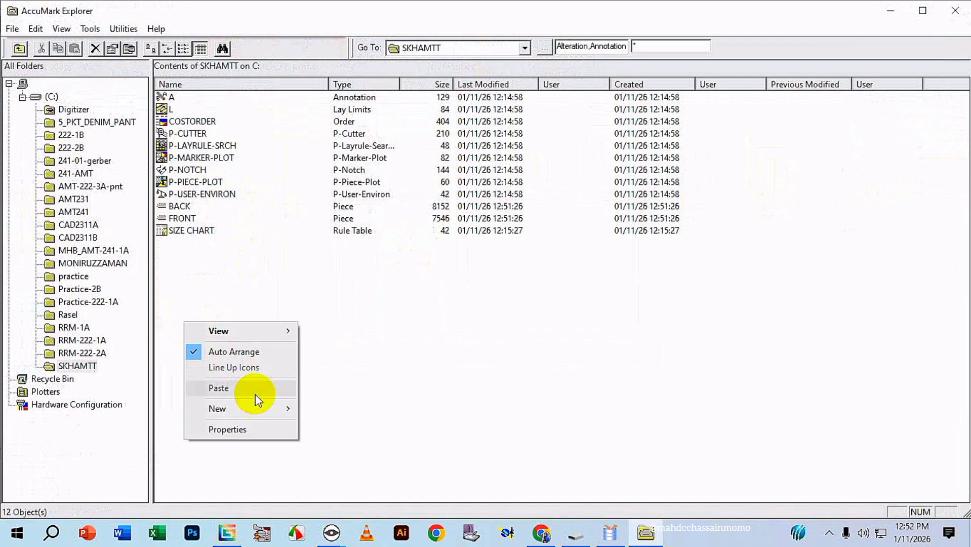
mouse_move(225, 411)
left_click(344, 304)
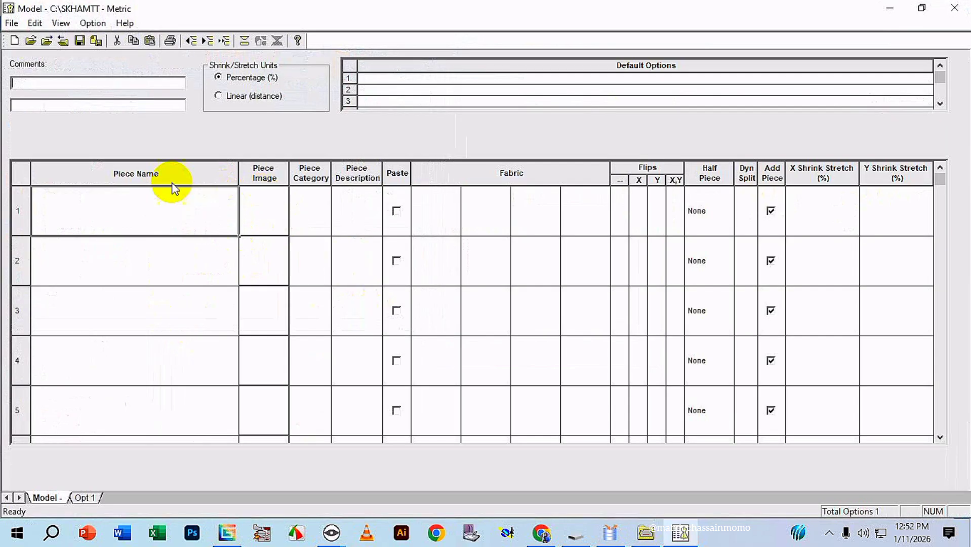
Add the BACK and FRONT pieces from SKHAMTT to the first two rows of the model.
left_click(159, 205)
left_click(230, 191)
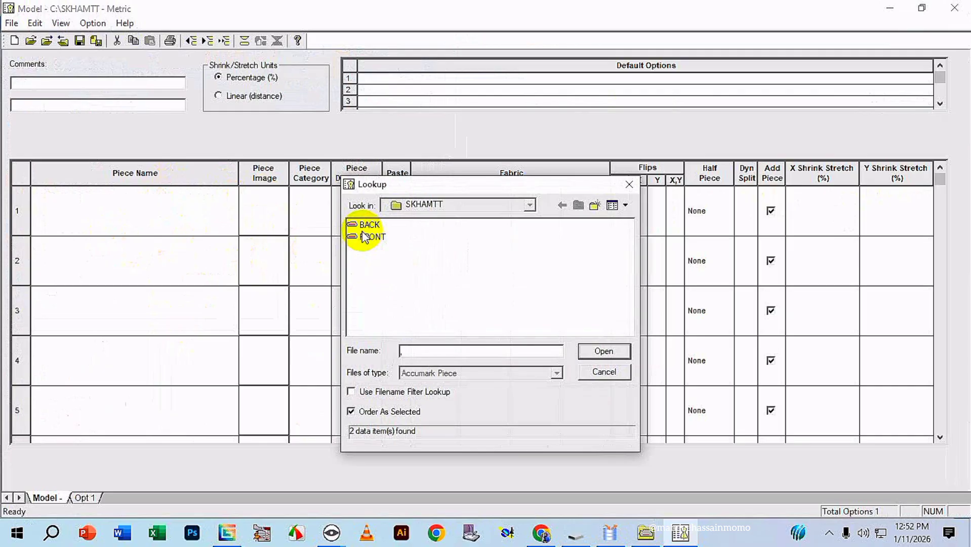
left_click(371, 225)
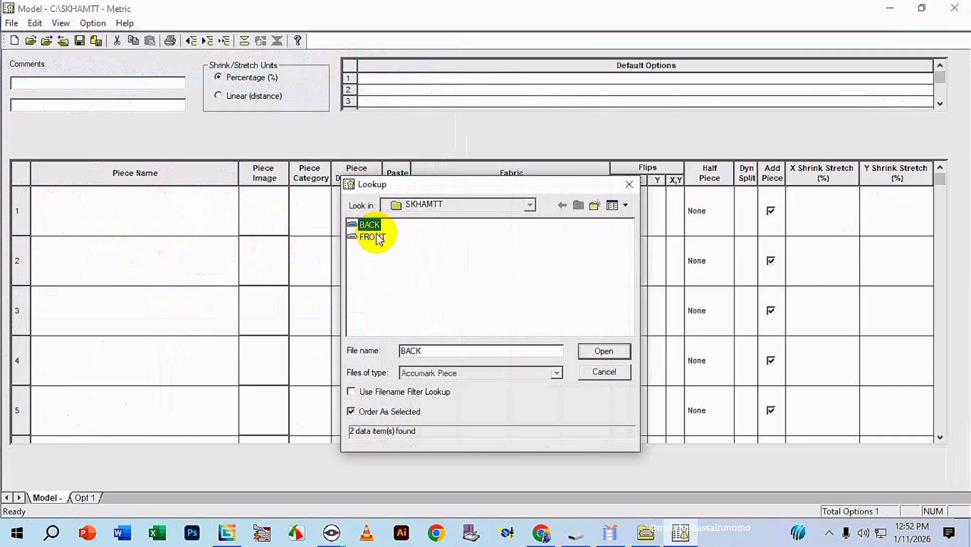
left_click(377, 236)
left_click(377, 225)
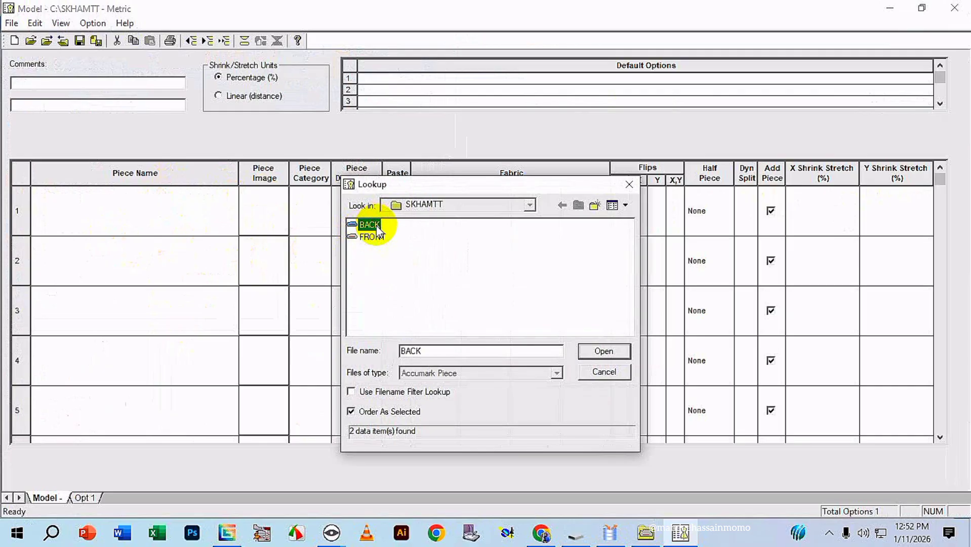
left_click_drag(389, 249, 368, 224)
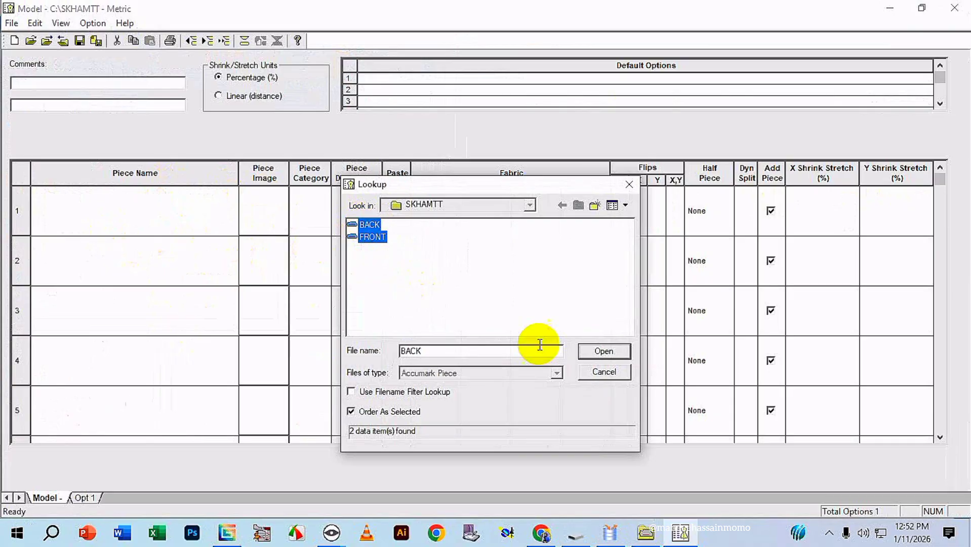
left_click(603, 351)
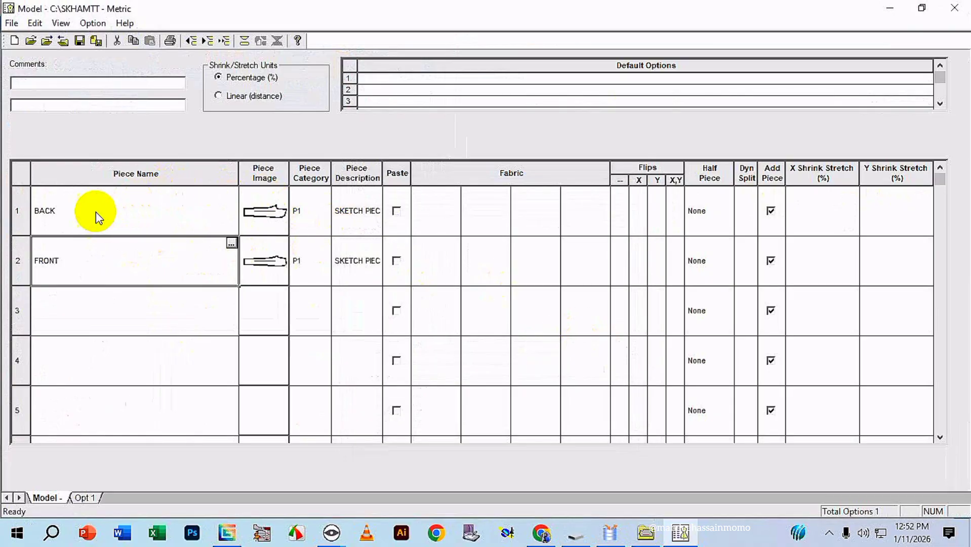
Copy the BACK piece's name into its piece category.
left_click(65, 217)
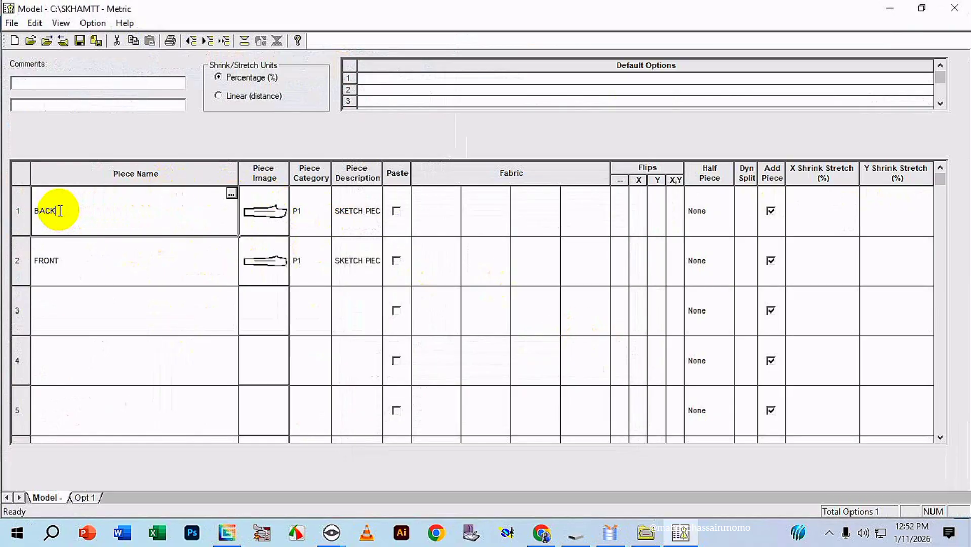
left_click_drag(59, 210, 36, 214)
key("ctrl+c")
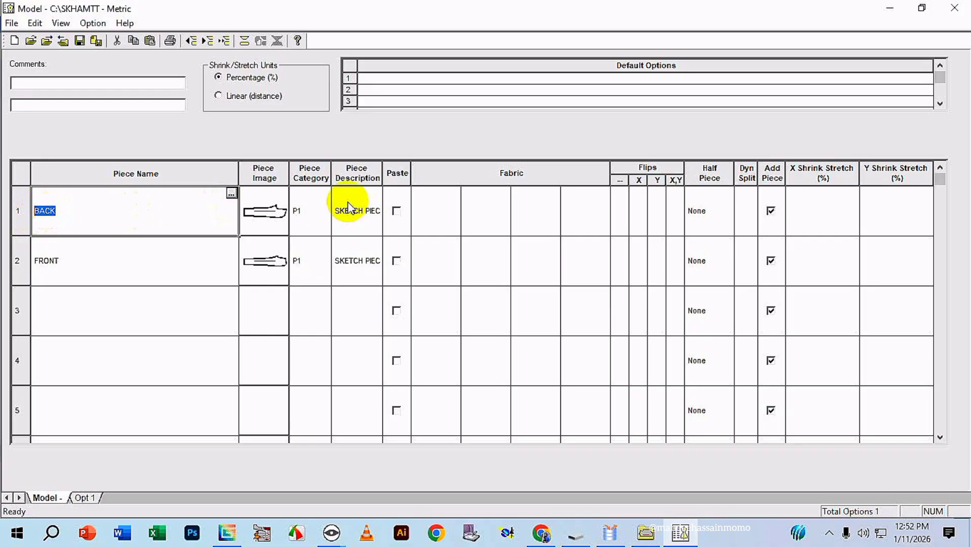
left_click(299, 211)
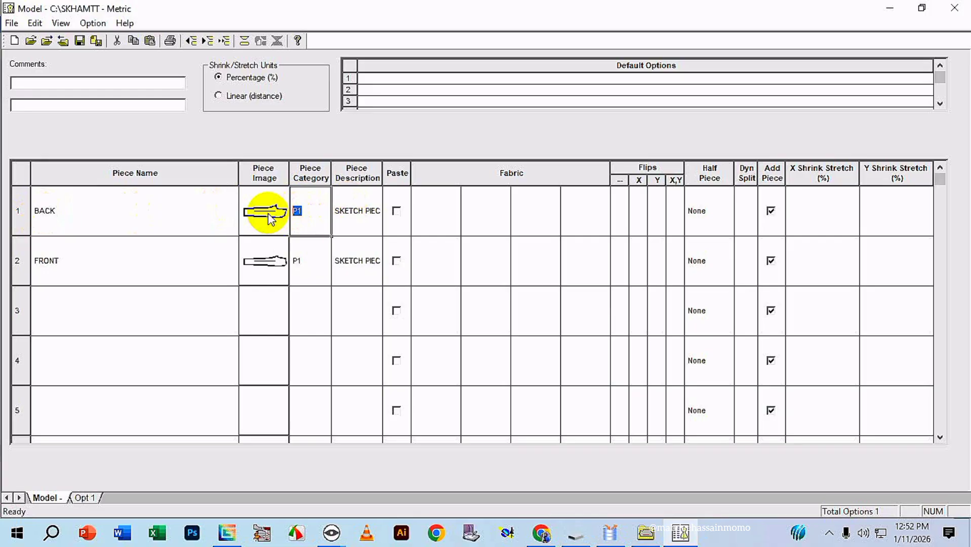
key("ctrl+v")
Copy the FRONT piece's name into its piece category.
left_click(63, 261)
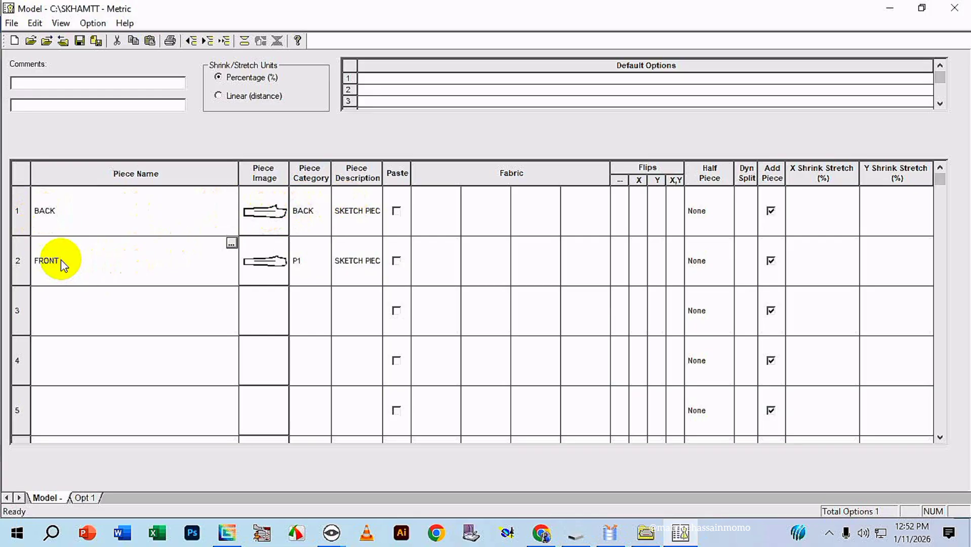
left_click_drag(61, 260, 23, 257)
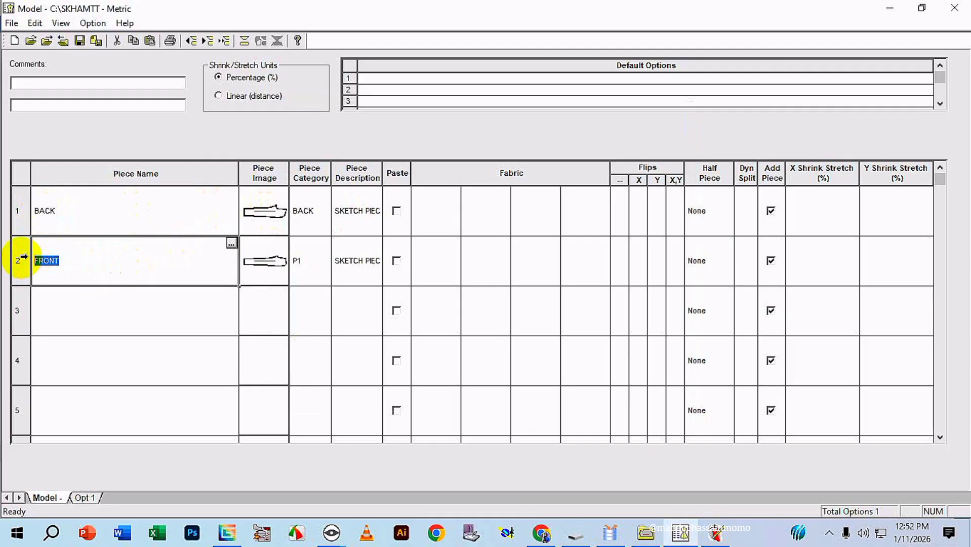
left_click(305, 260)
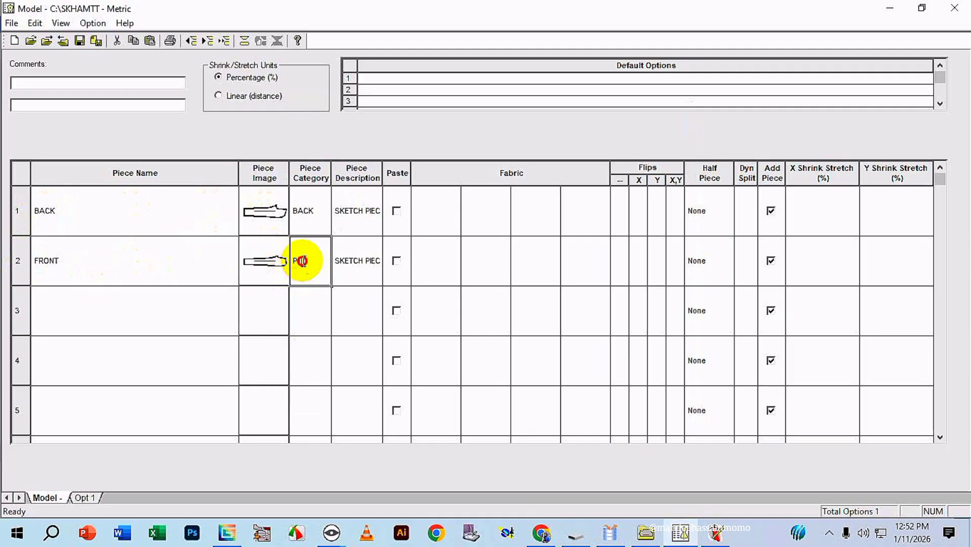
type("FRONT")
left_click(264, 258)
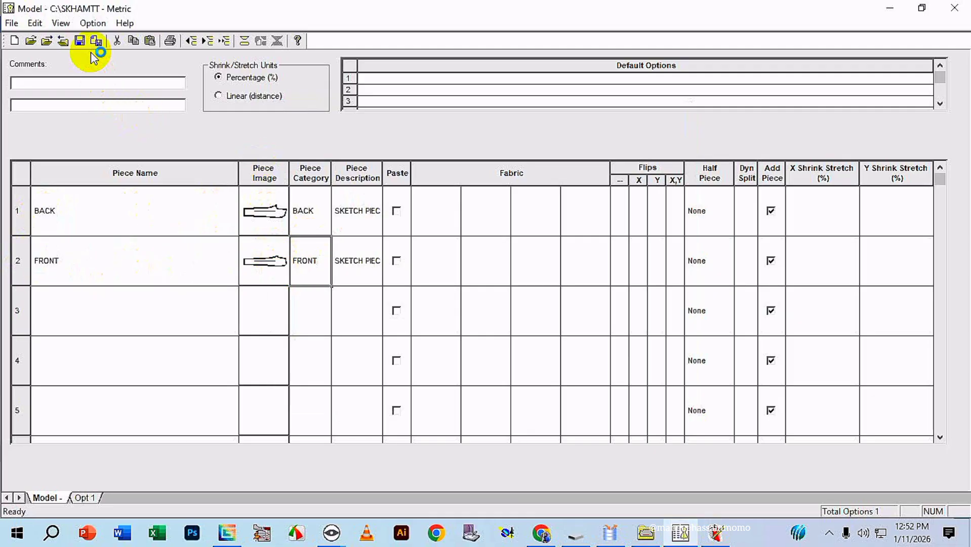
Set the unflipped and X flip quantities to 1 for both the BACK and FRONT pieces.
left_click(619, 206)
type("1")
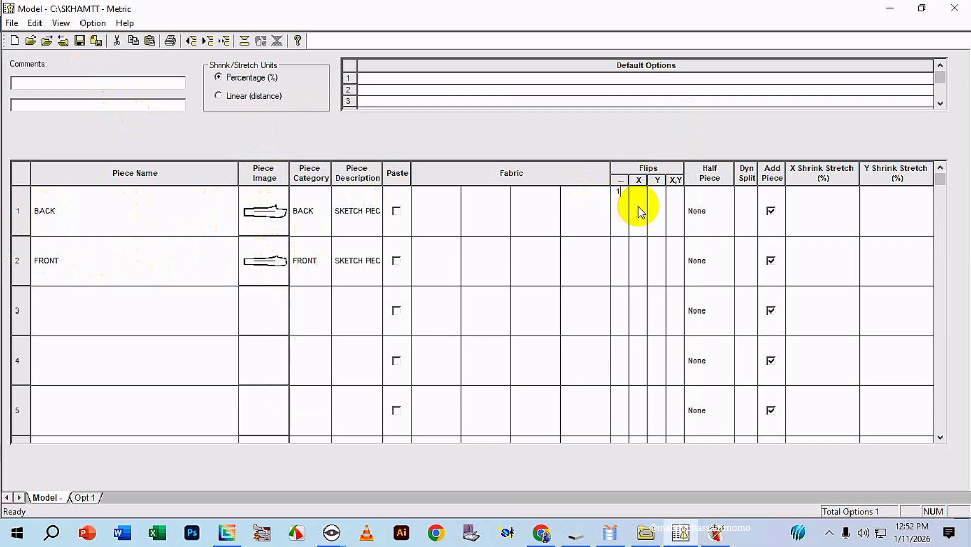
left_click(639, 210)
type("1")
left_click(618, 262)
type("1")
left_click(639, 259)
type("1")
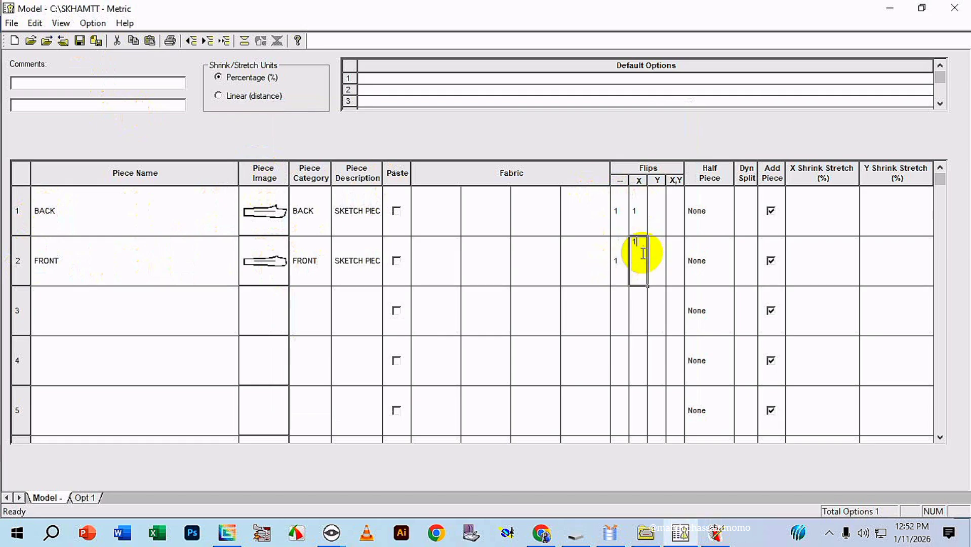
Save the model as DXF M1 in the SKHAMTT storage area and close the model editor.
left_click(79, 41)
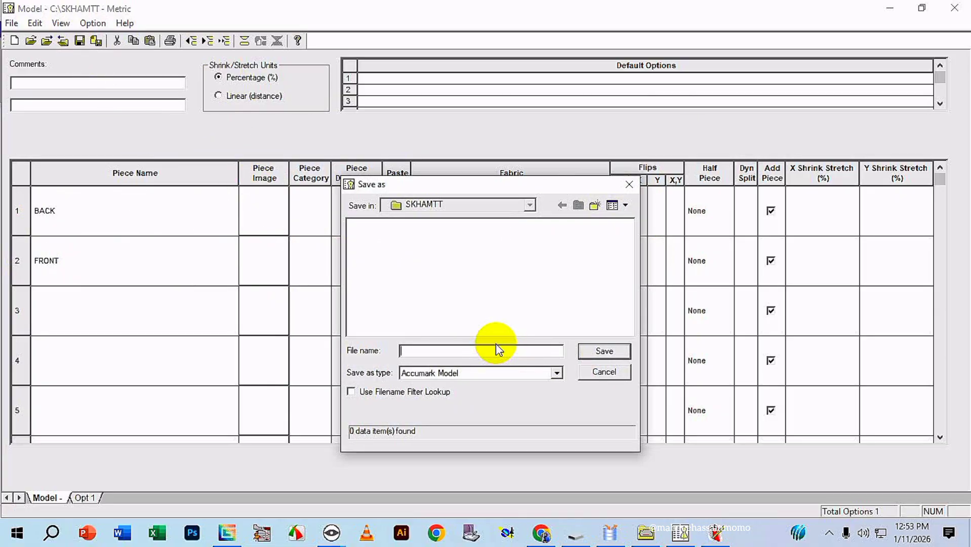
type("DXF m1")
left_click(603, 350)
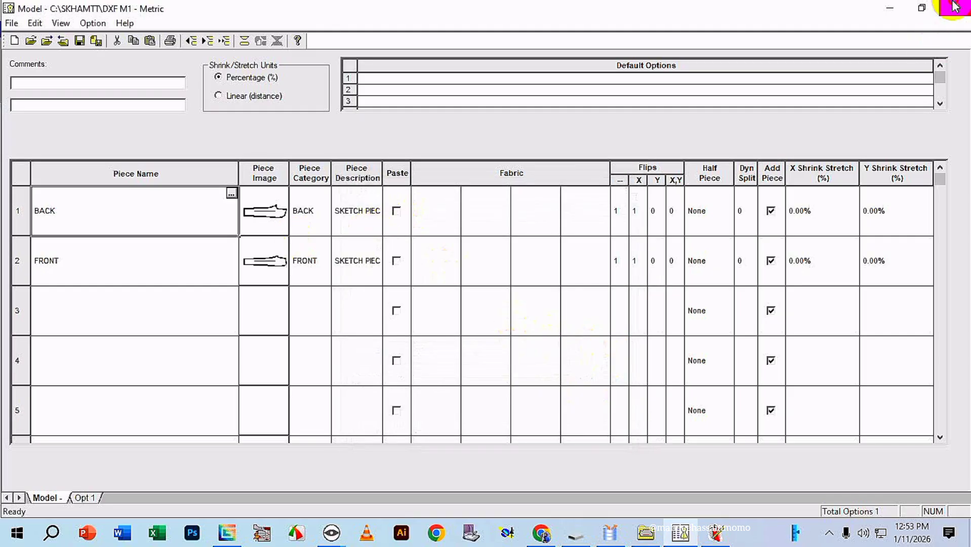
left_click(954, 8)
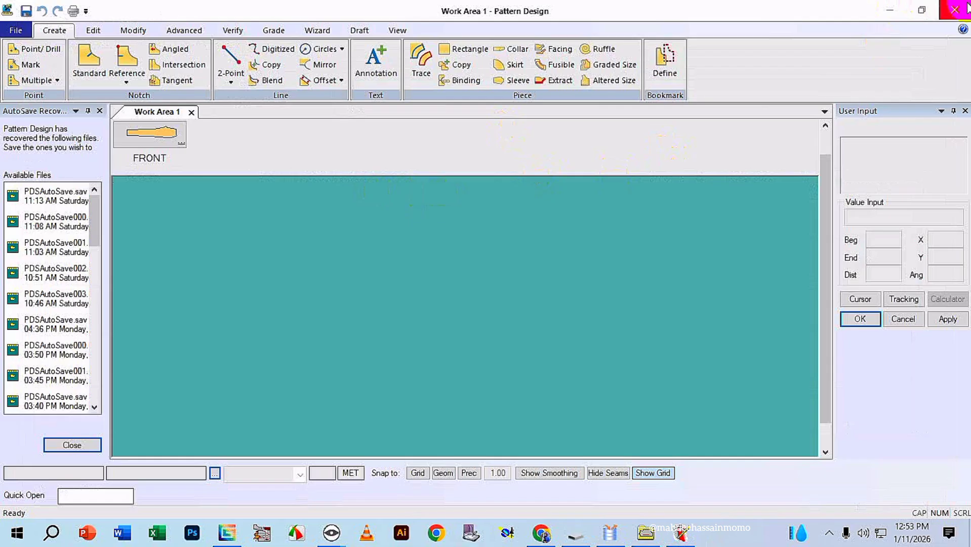
Close Pattern Design and refresh the SKHAMTT contents in AccuMark Explorer.
left_click(954, 10)
left_click(553, 296)
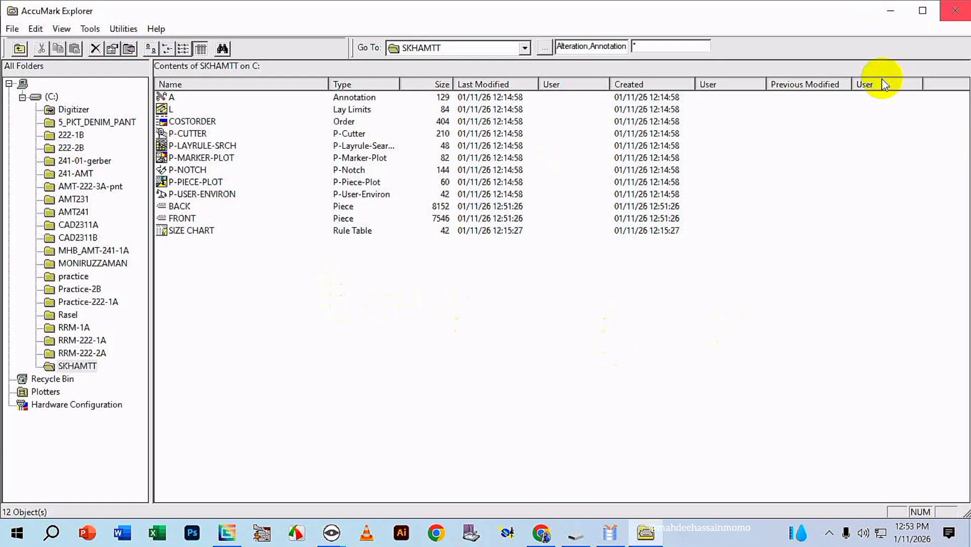
left_click(61, 29)
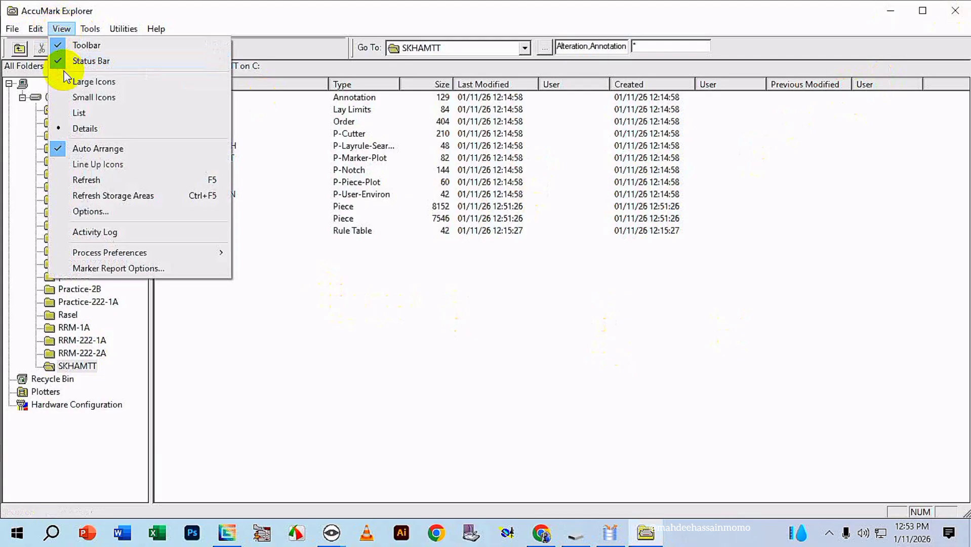
left_click(89, 181)
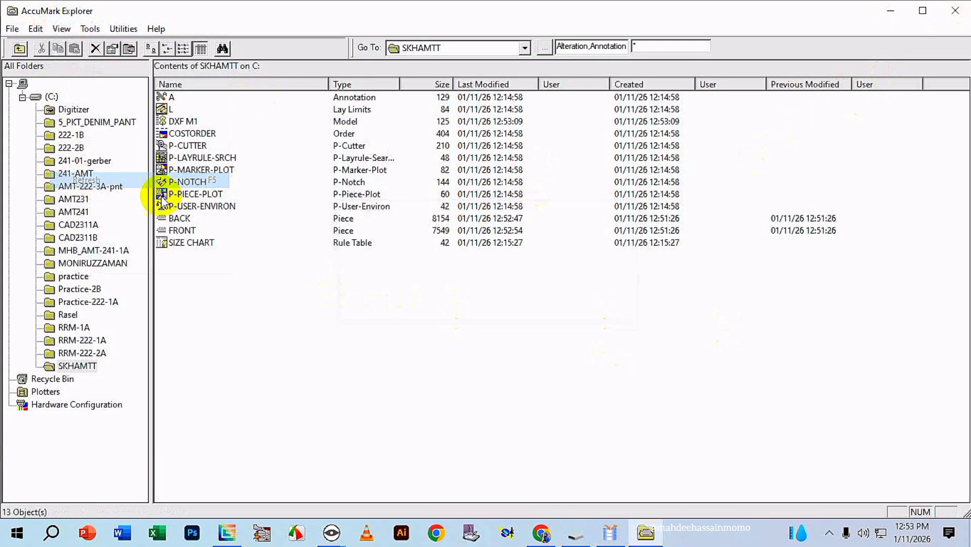
Open the DXF M1 model to check its piece categories and flips, then close it and put AccuMark Explorer away.
double_click(184, 123)
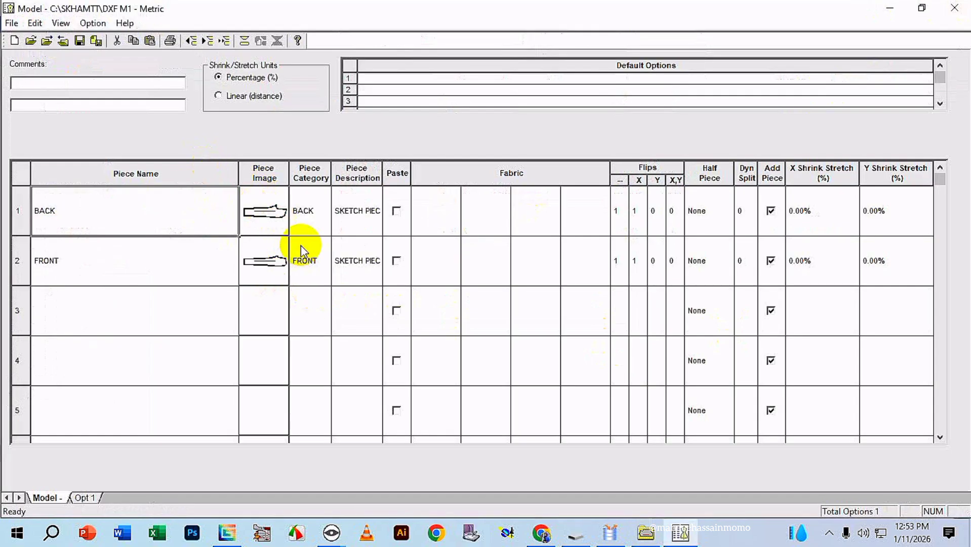
left_click(954, 7)
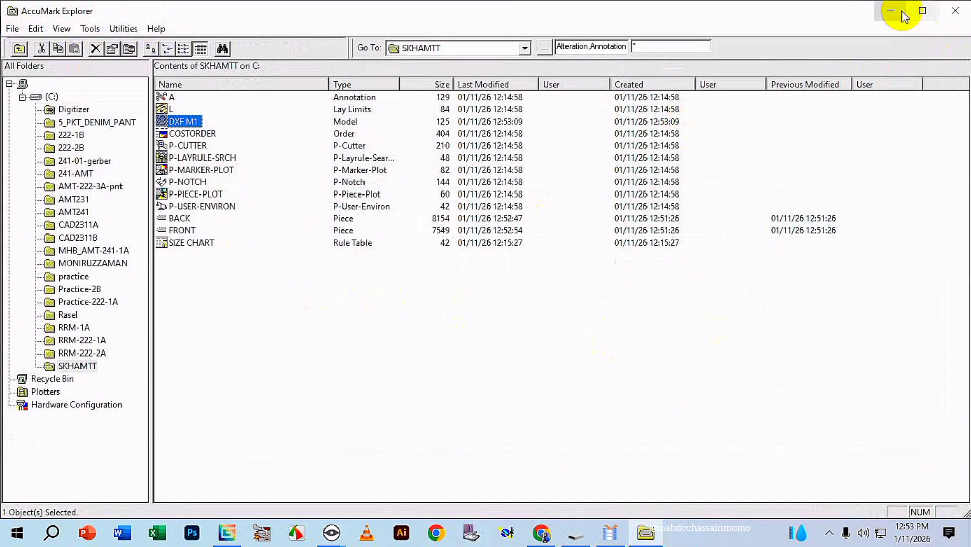
left_click(965, 8)
left_click(648, 198)
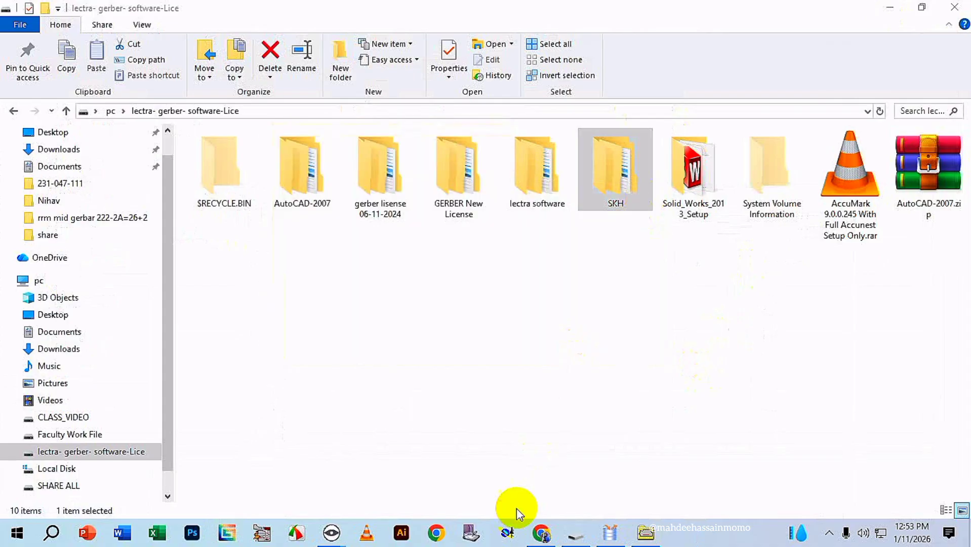
Return to the export window and choose the DXF M1 model as the source file of the ASTM row.
left_click(614, 531)
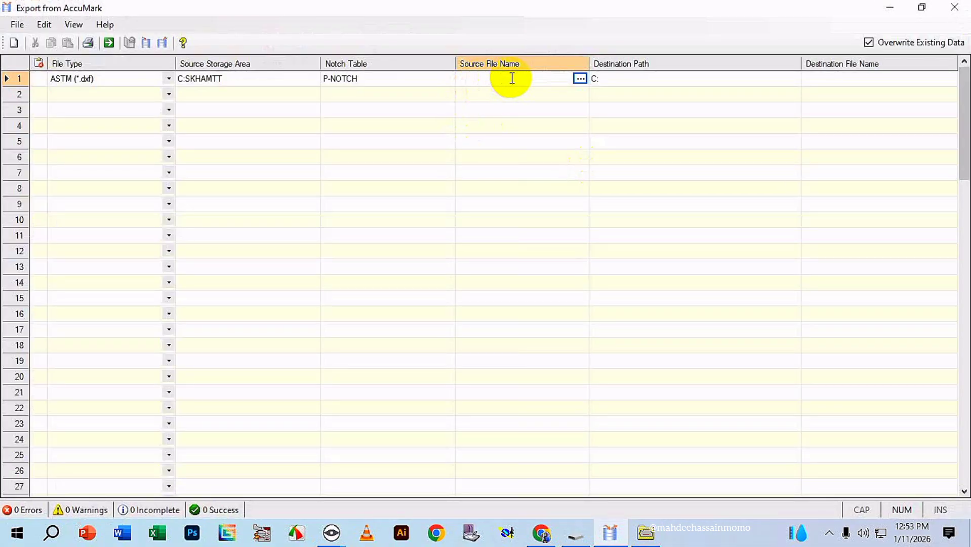
left_click(580, 79)
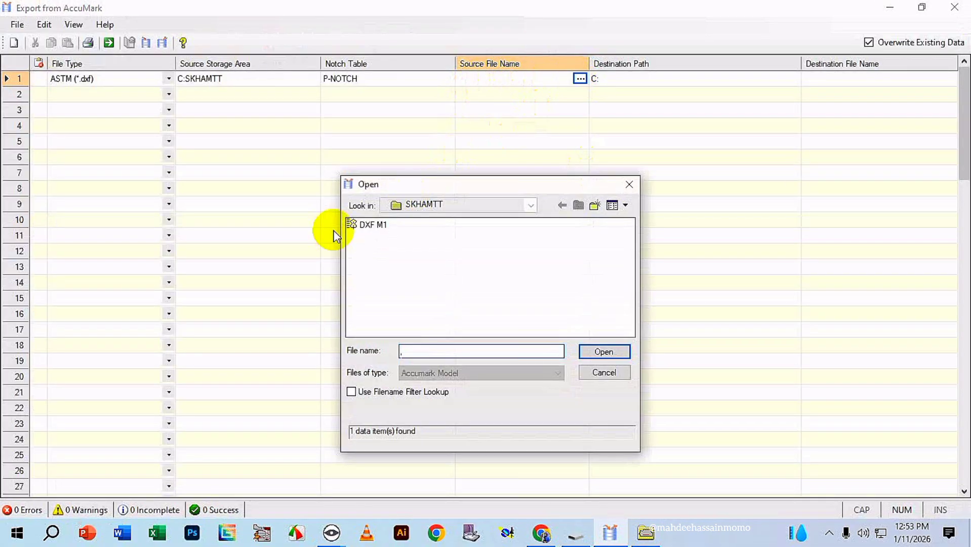
left_click(375, 227)
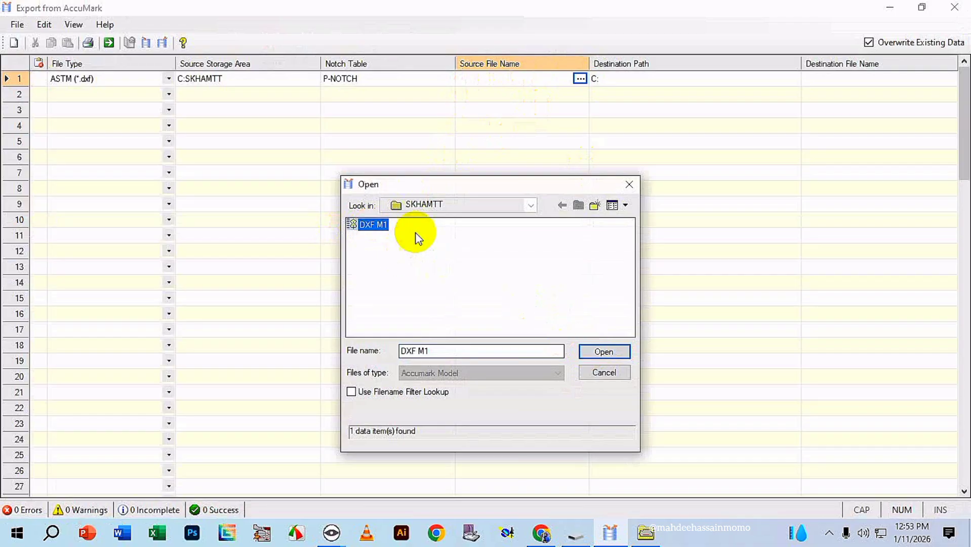
left_click(615, 351)
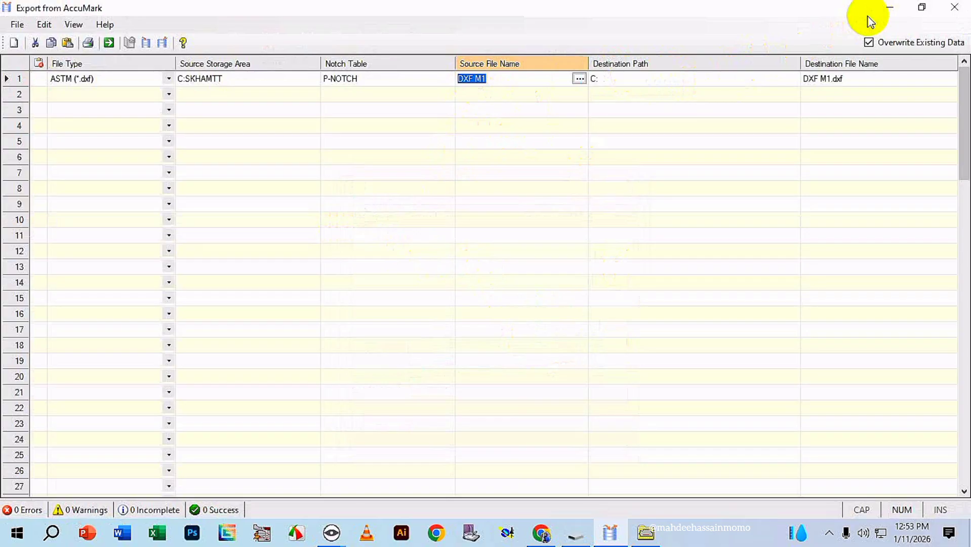
Minimize the export window and create a folder named SKH DXF on the Desktop in File Explorer.
left_click(893, 9)
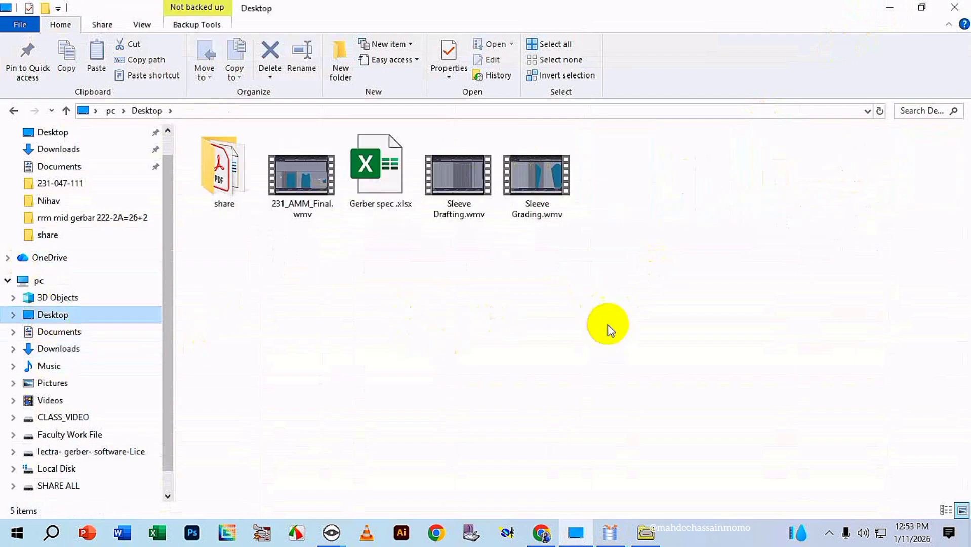
right_click(582, 307)
mouse_move(644, 440)
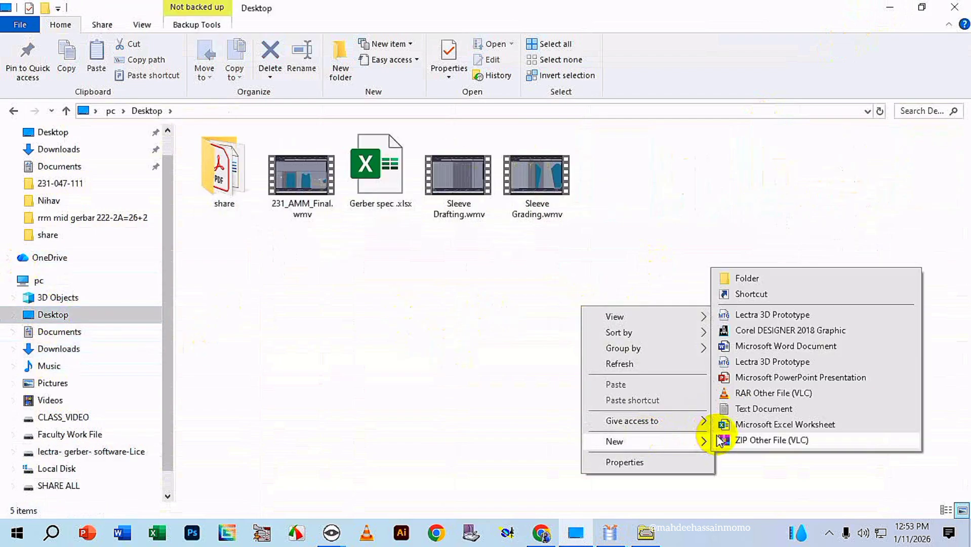
left_click(741, 278)
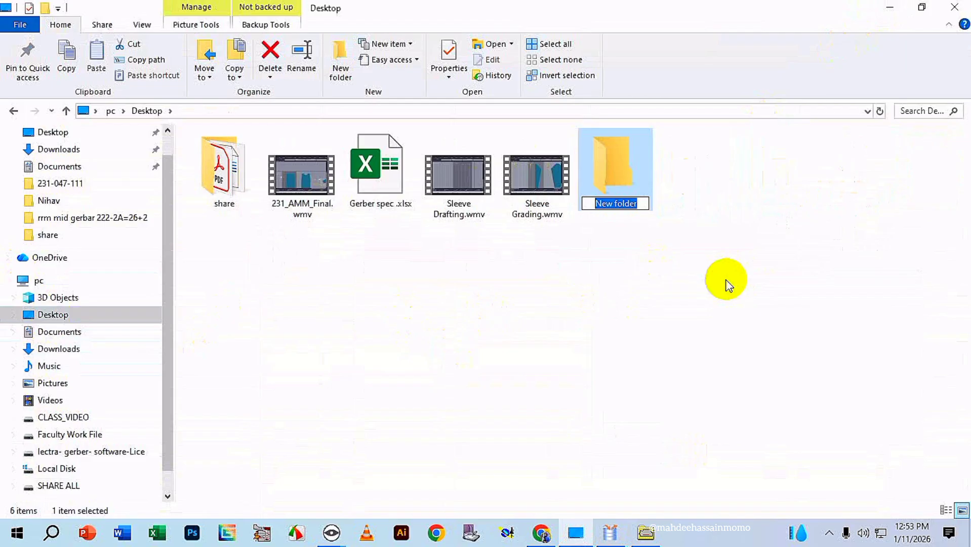
type("SK")
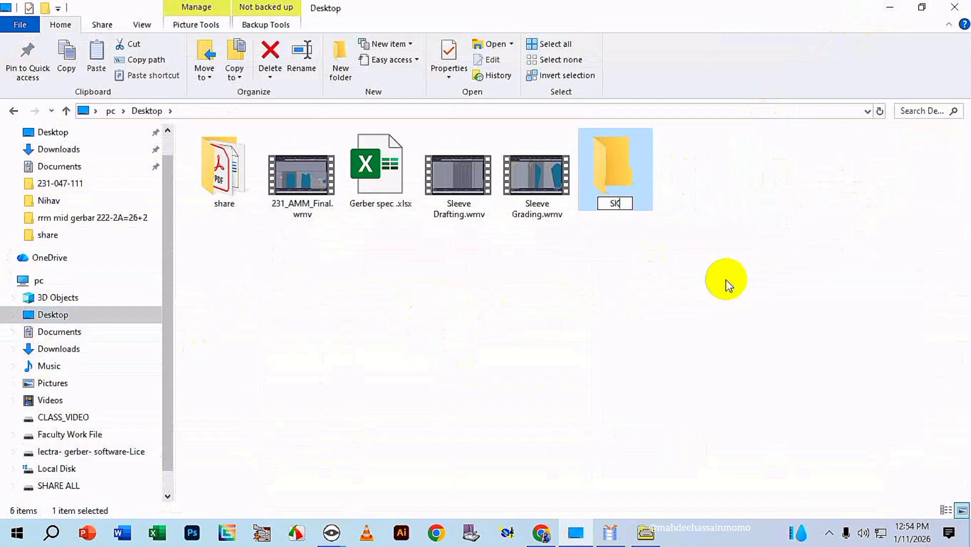
type("H DXF")
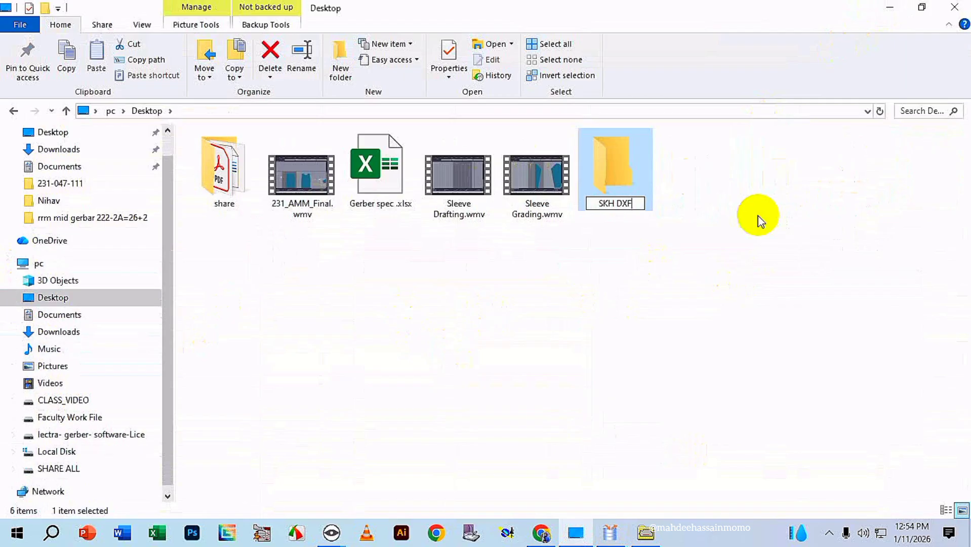
left_click(752, 245)
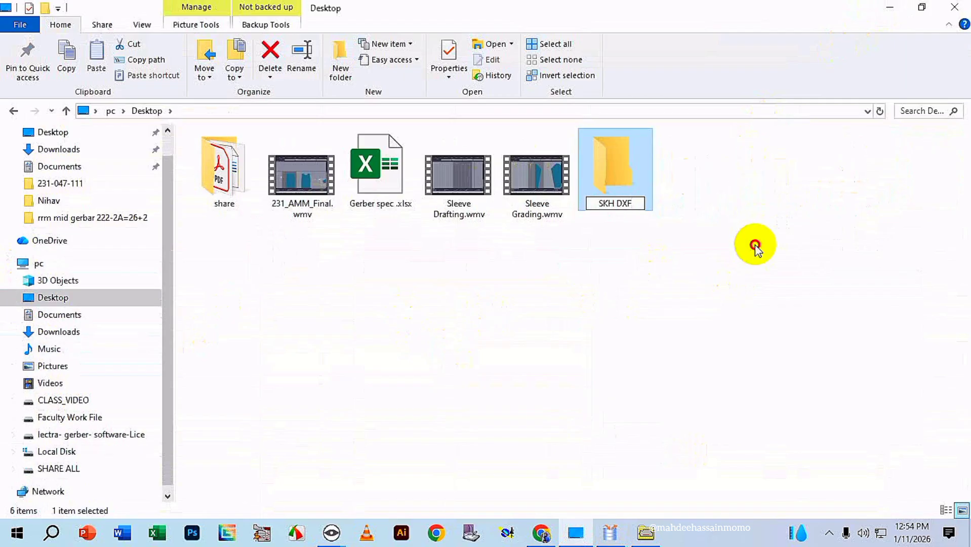
Back in the export window, set the destination path to the SKH DXF folder on the Desktop and run the export.
left_click(610, 532)
left_click(681, 81)
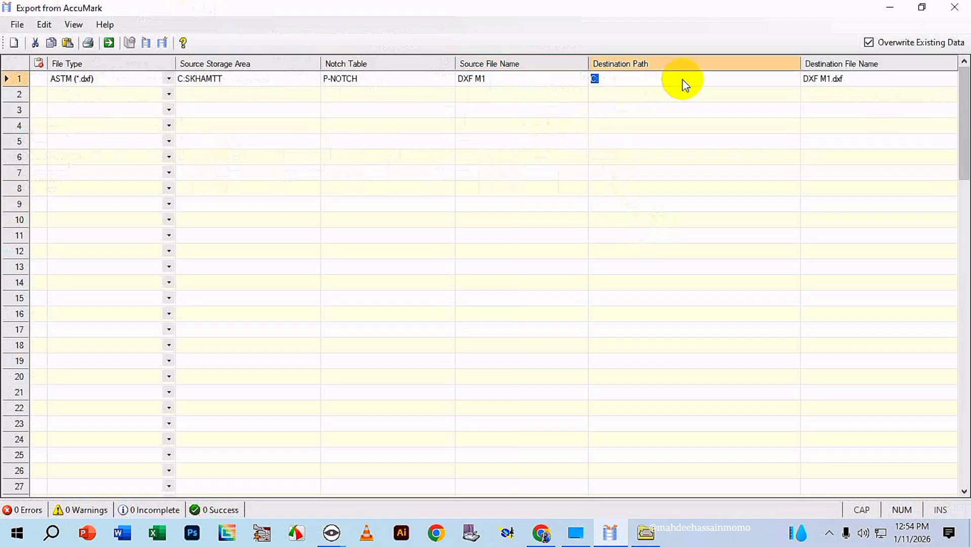
left_click(791, 78)
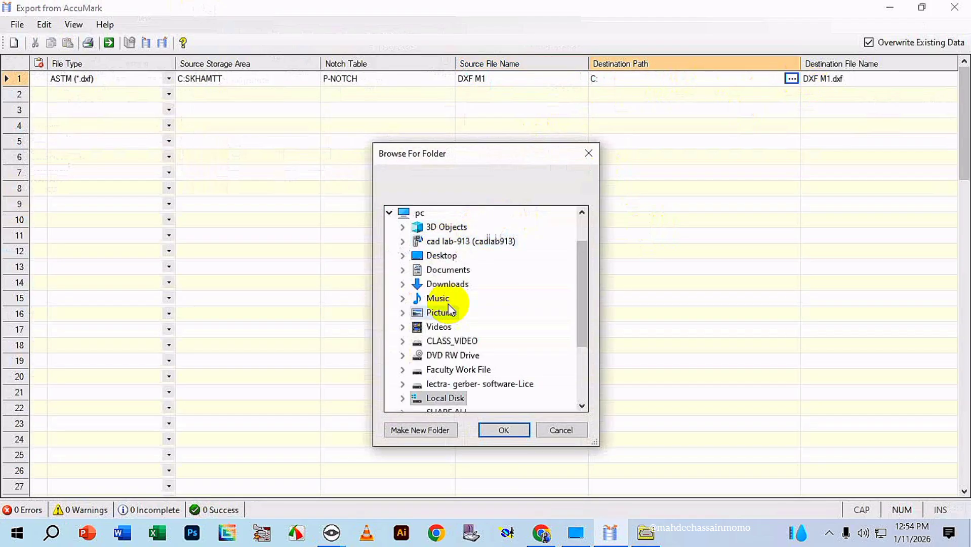
left_click(442, 255)
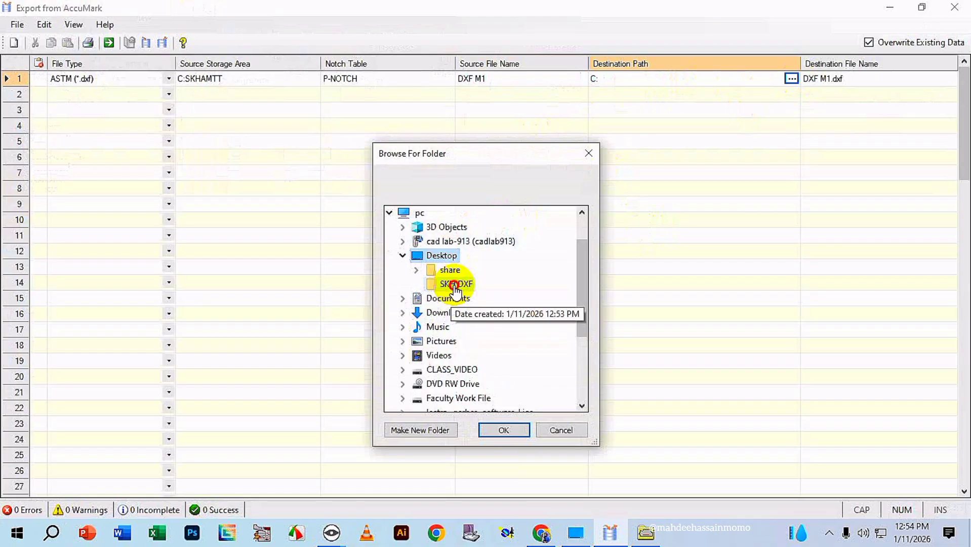
left_click(454, 284)
left_click(503, 430)
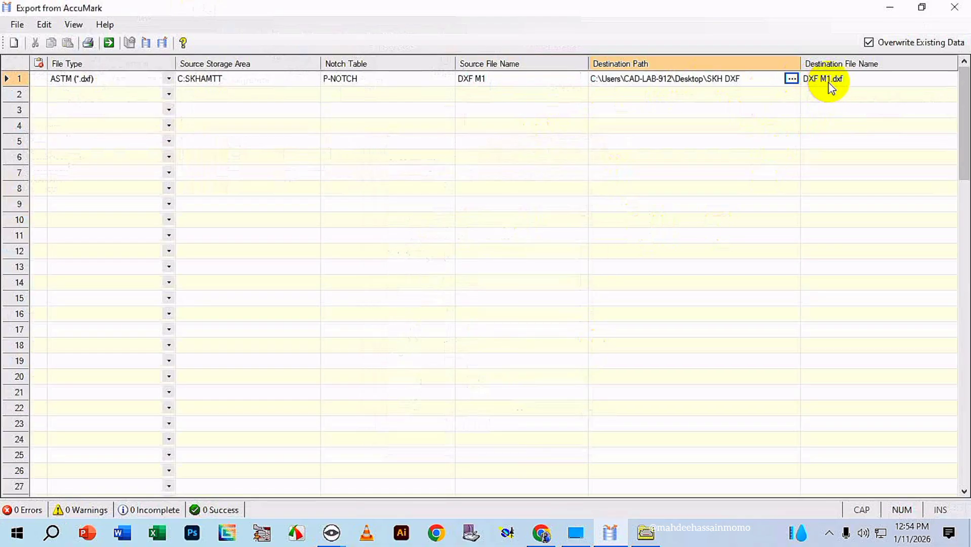
left_click(109, 46)
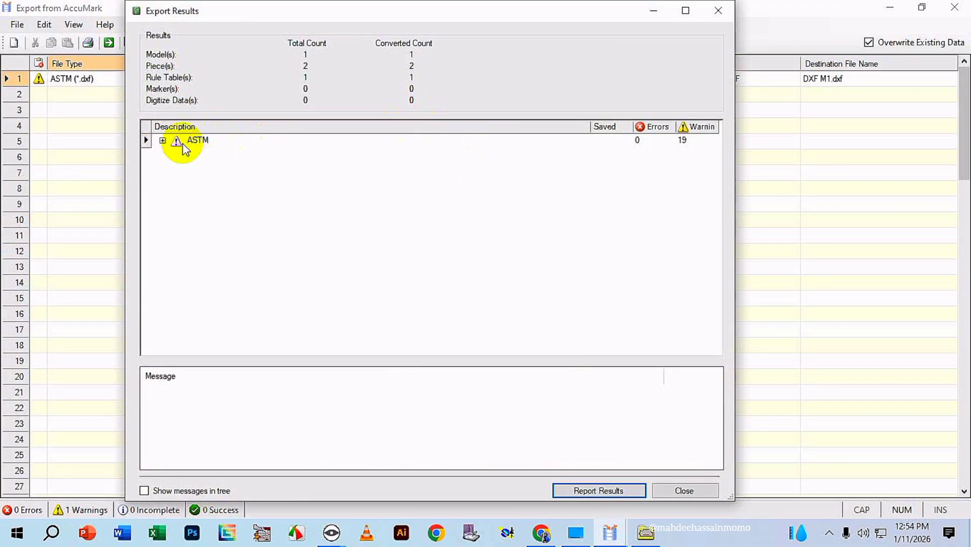
Expand the ASTM export results down to piece level and examine the messages for BACK and FRONT.
double_click(203, 142)
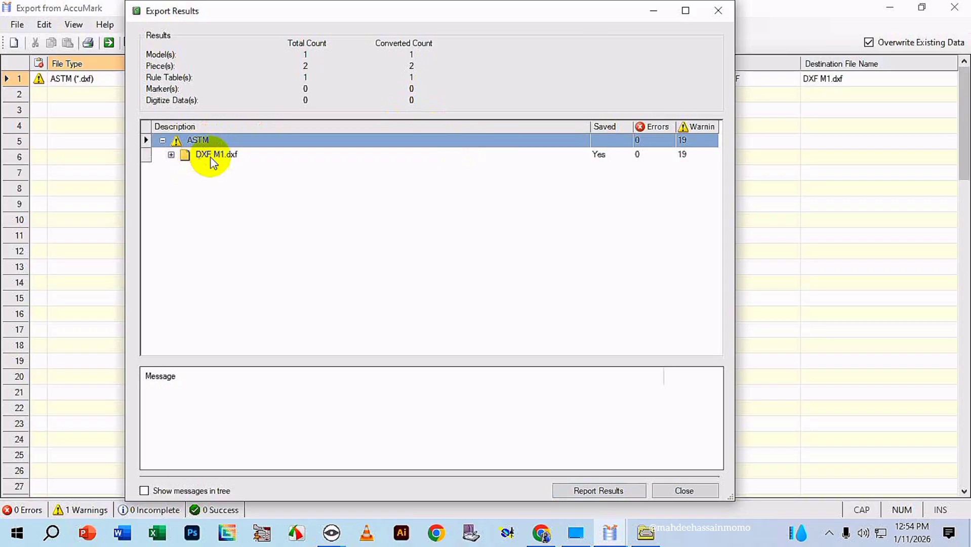
double_click(226, 158)
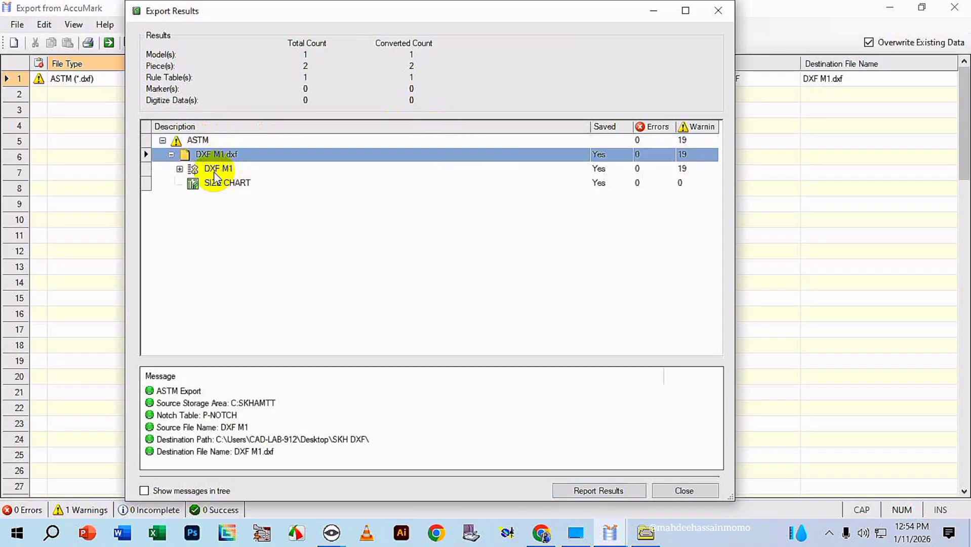
double_click(217, 170)
left_click(223, 182)
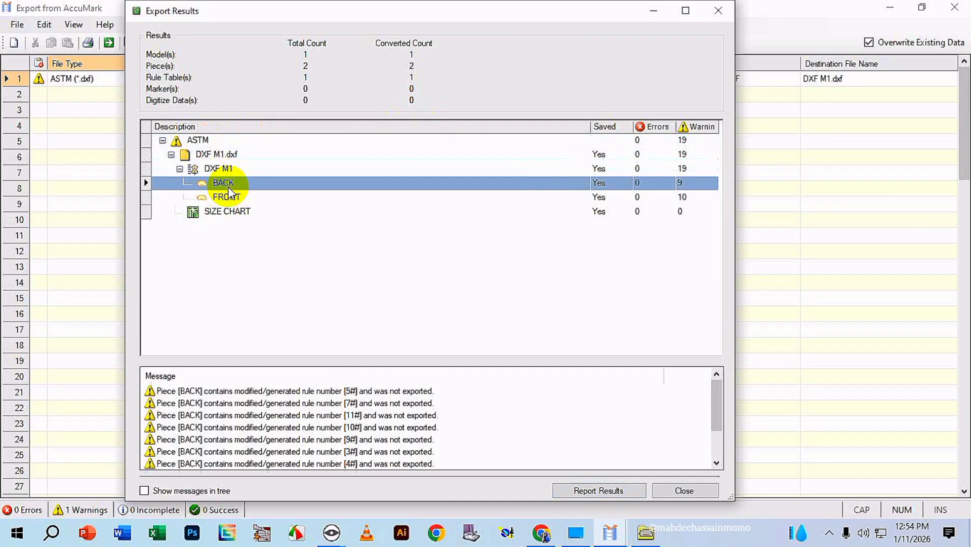
left_click(225, 197)
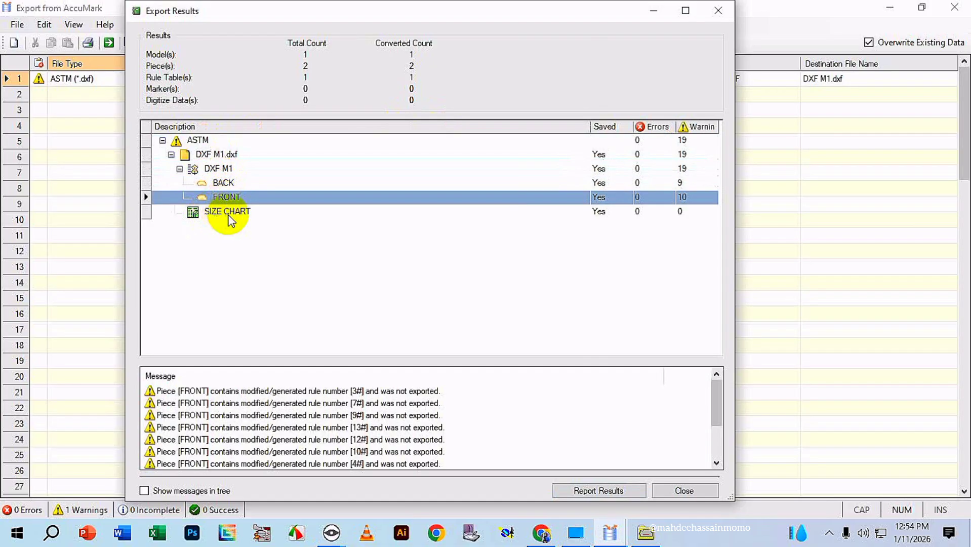
Check the SIZE CHART messages and close the export results, the export window and File Explorer.
left_click(228, 214)
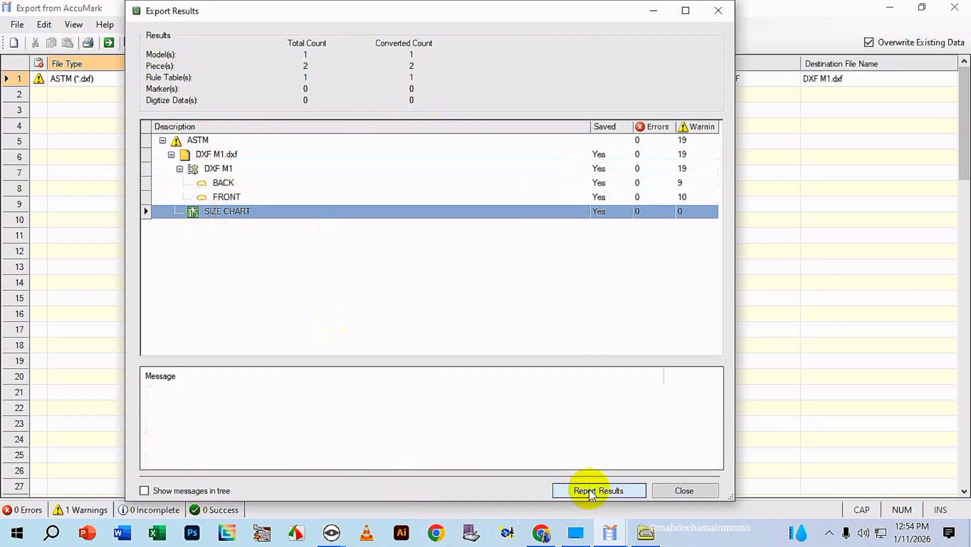
left_click(675, 496)
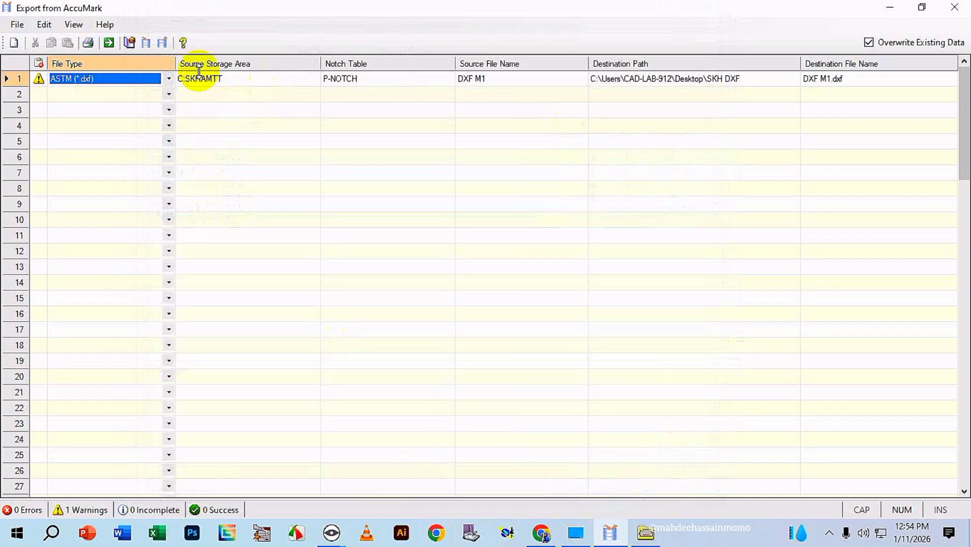
left_click(964, 6)
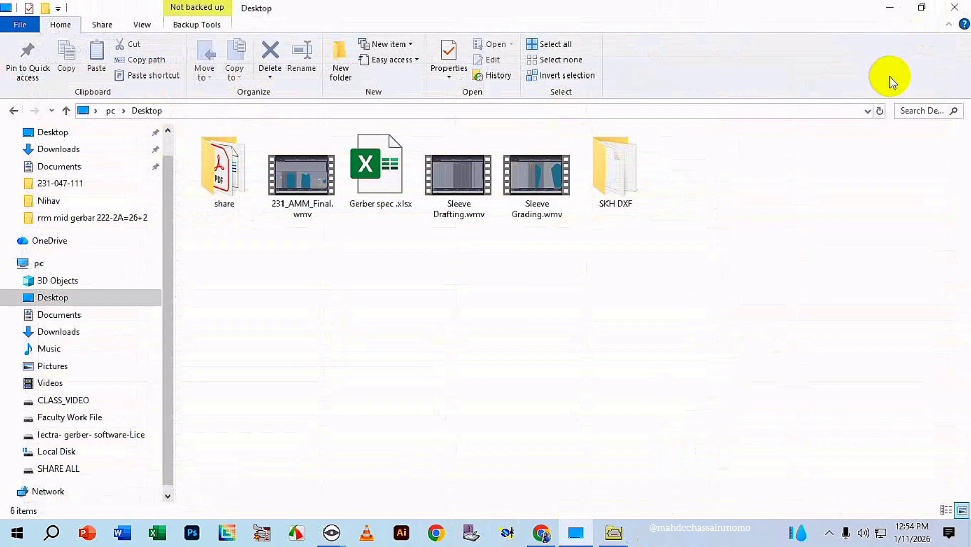
left_click(954, 6)
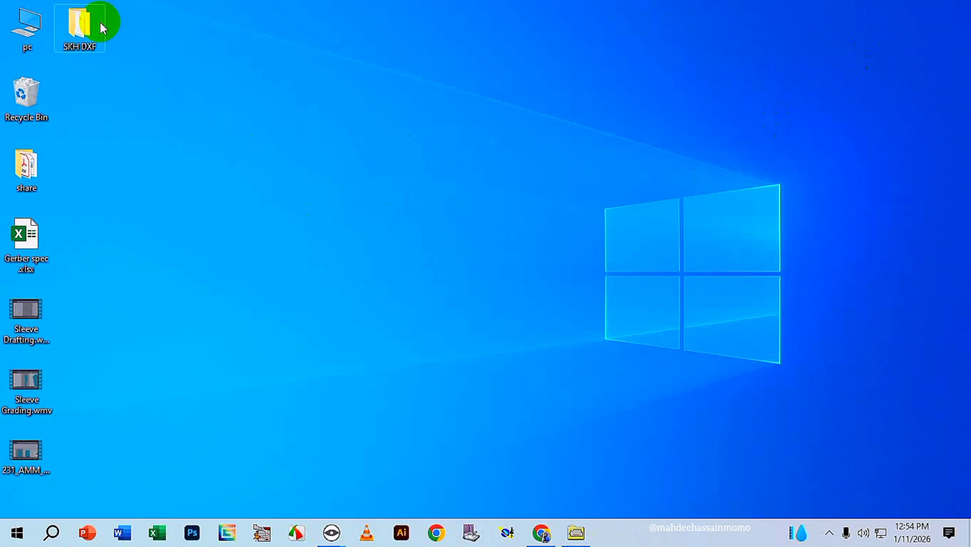
Set the SKH DXF folder apart from the other desktop icons and open it to inspect the exported files.
left_click_drag(84, 25, 397, 94)
double_click(400, 94)
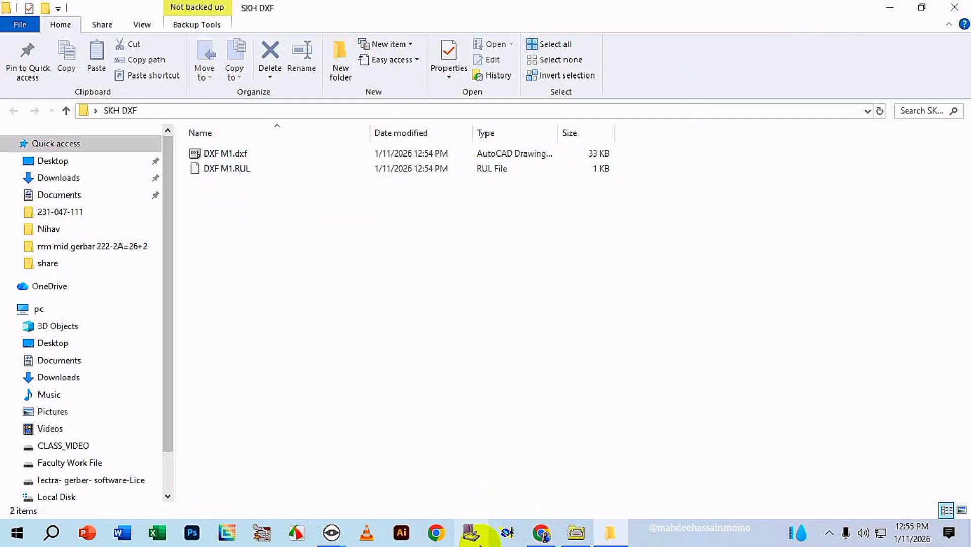
left_click(939, 14)
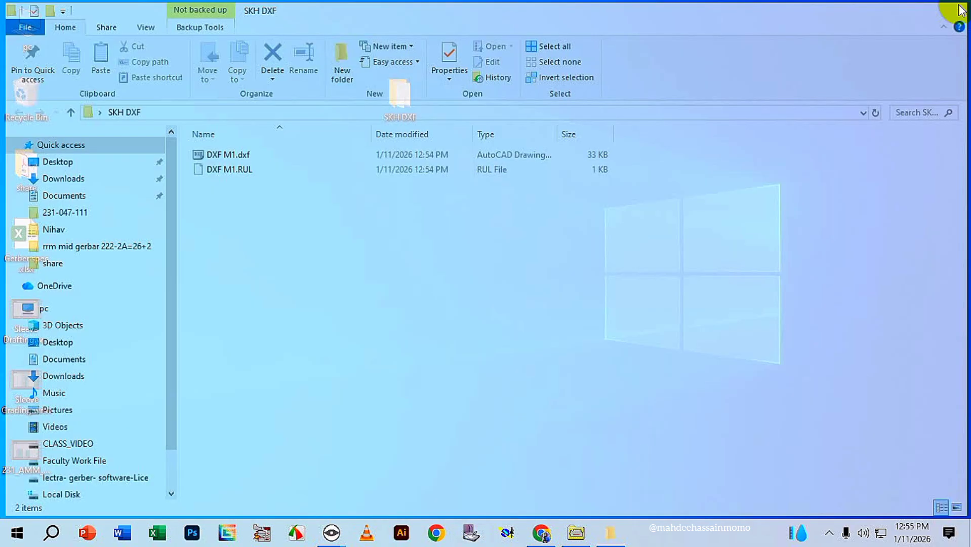
right_click(626, 180)
left_click(648, 222)
left_click_drag(400, 97, 415, 43)
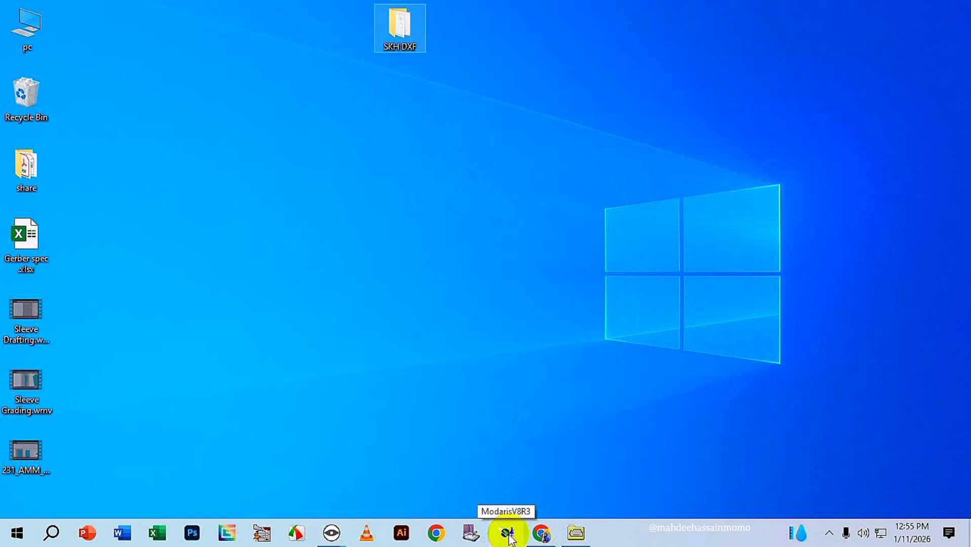
Launch ModarisV8R3 and close the duplicate instance so only one window remains.
left_click(509, 535)
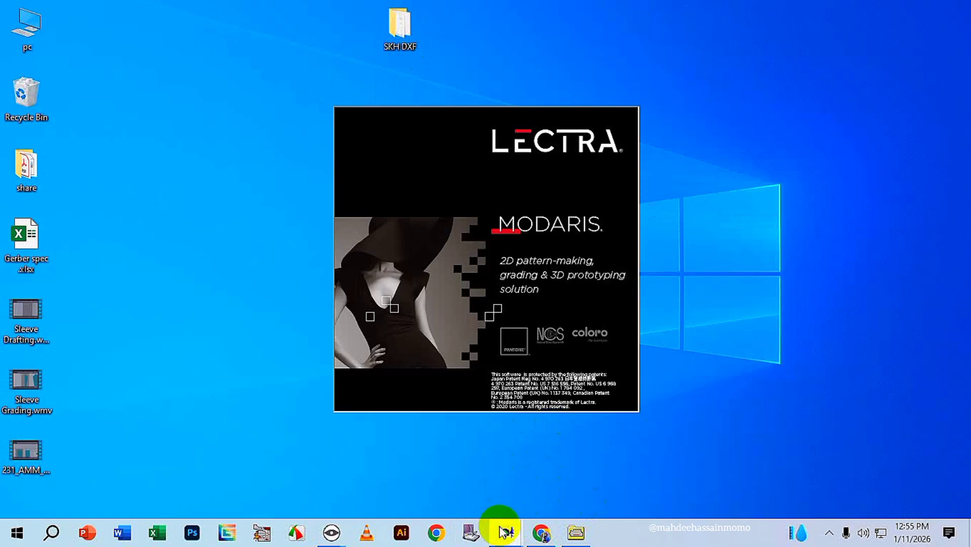
mouse_move(508, 535)
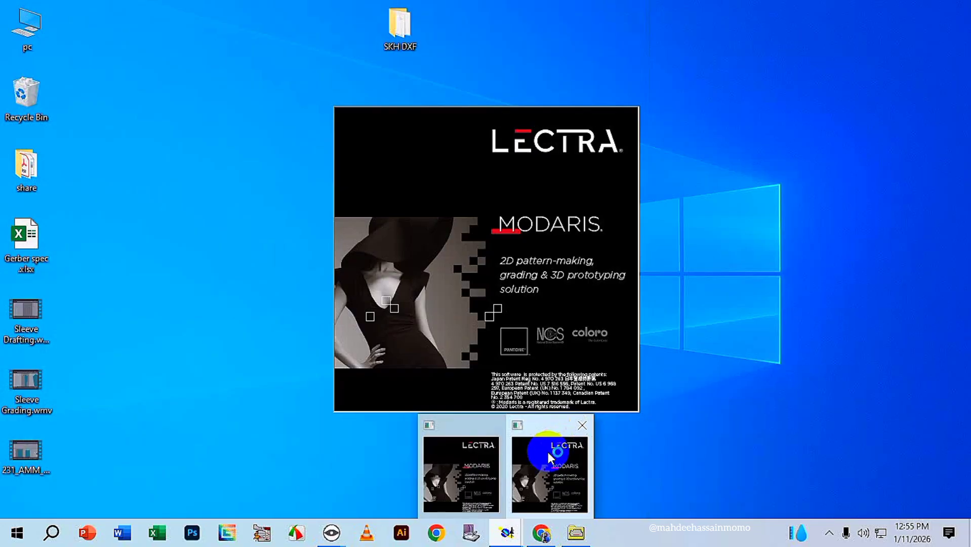
left_click(548, 452)
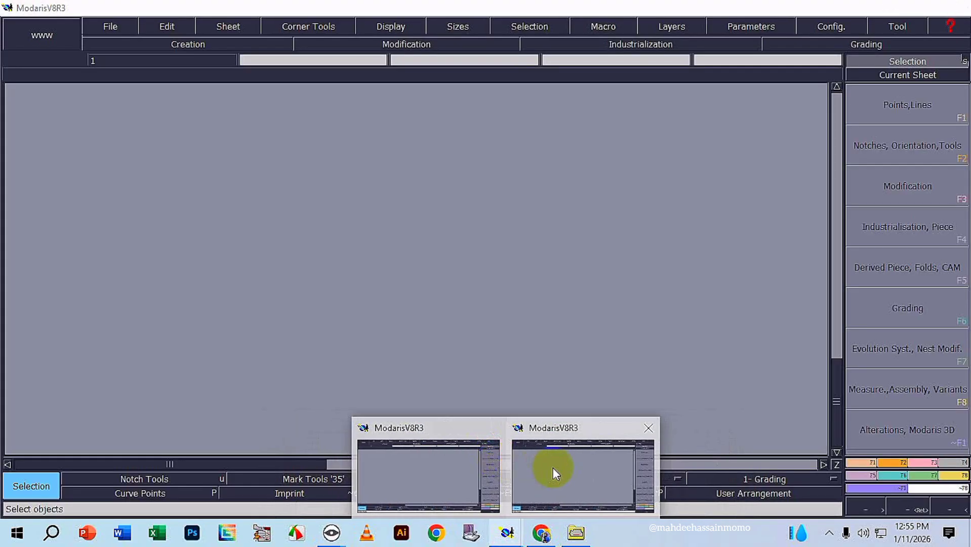
left_click(568, 465)
left_click(952, 4)
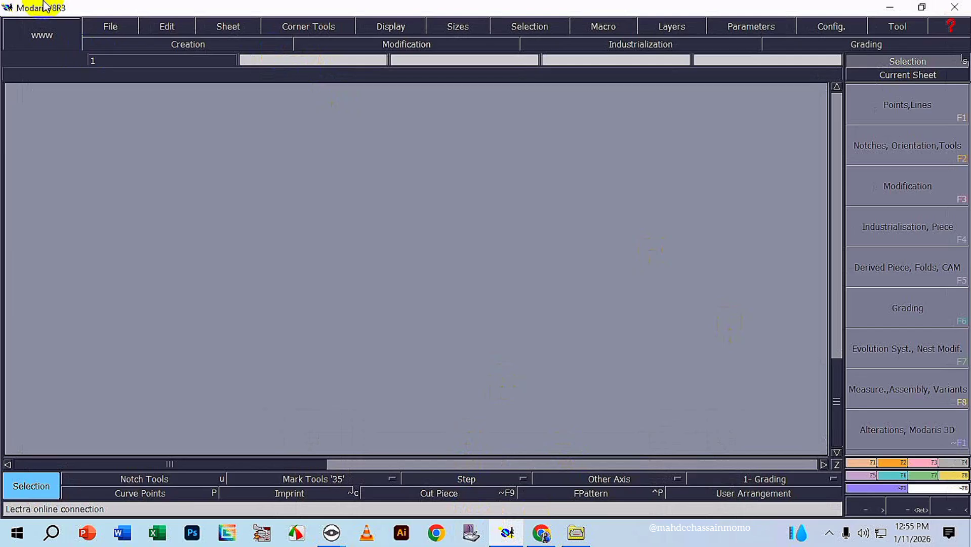
Create a new model named skh2.
left_click(119, 27)
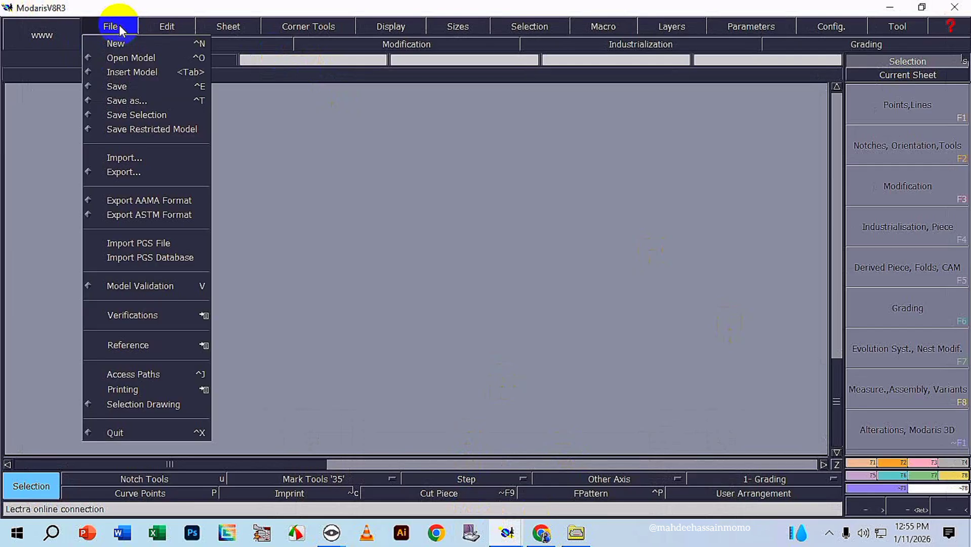
left_click(117, 43)
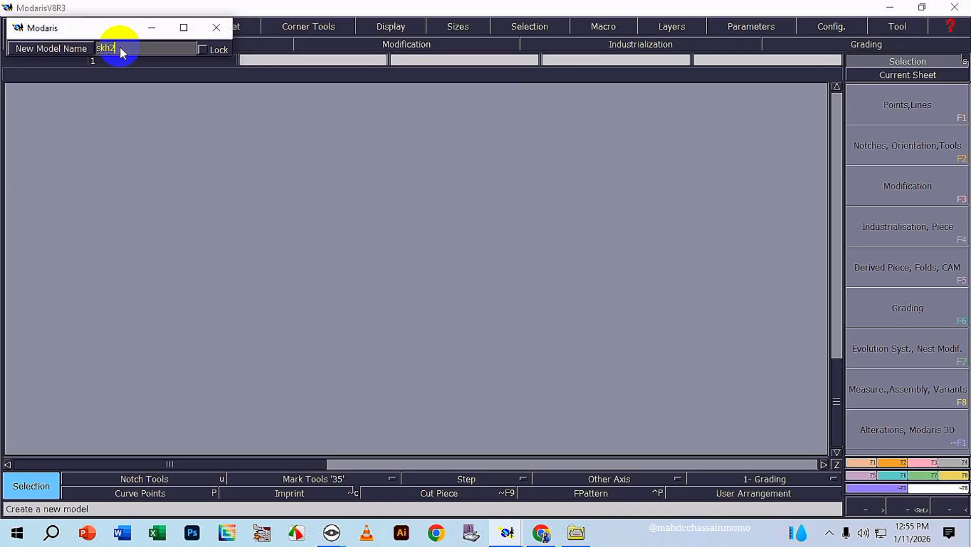
key("Return")
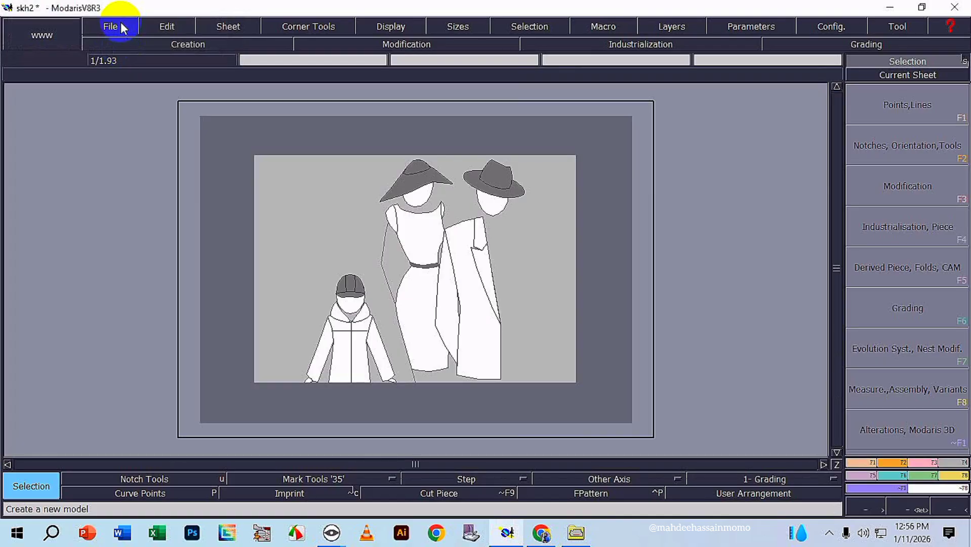
Set the Open Model access path to the SKH DXF folder on the Desktop and apply it to the other directories.
left_click(121, 28)
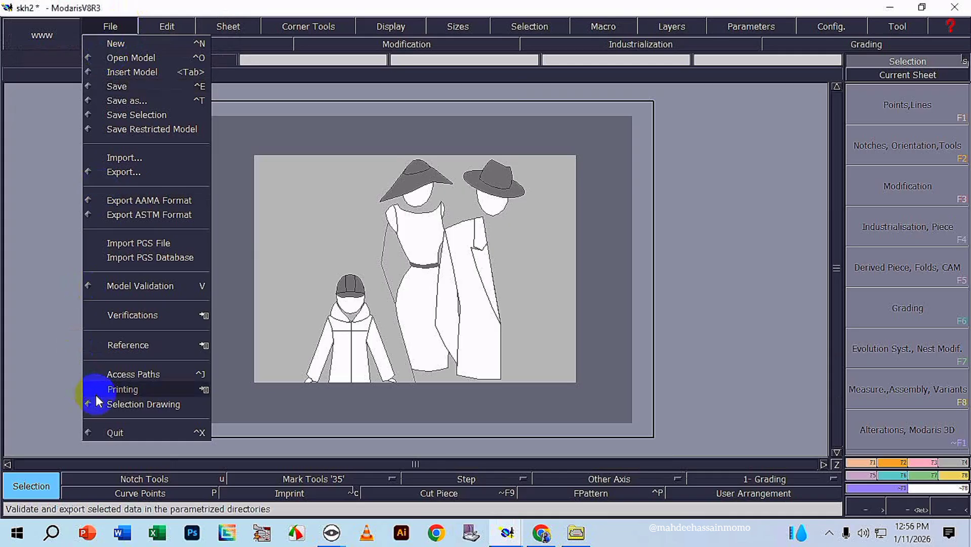
left_click(149, 371)
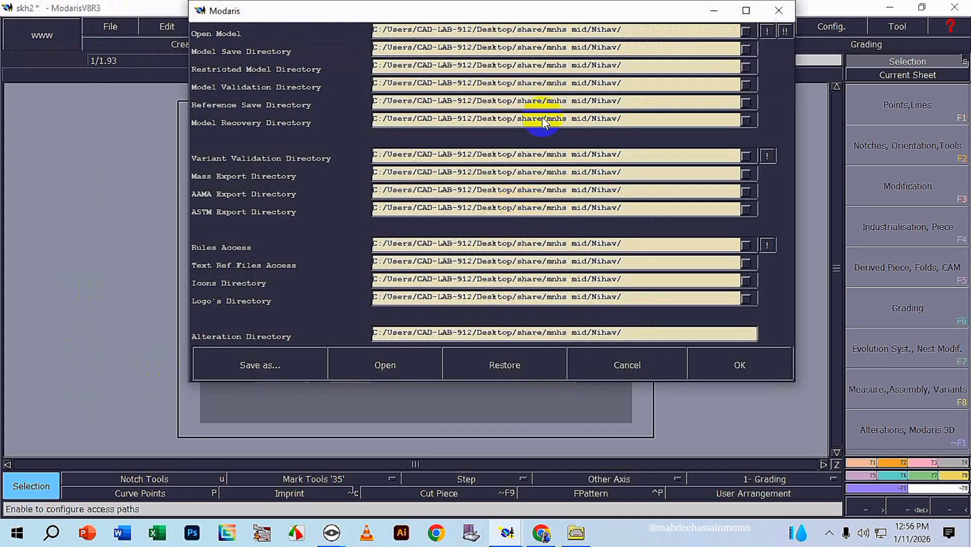
left_click(642, 28)
left_click(440, 283)
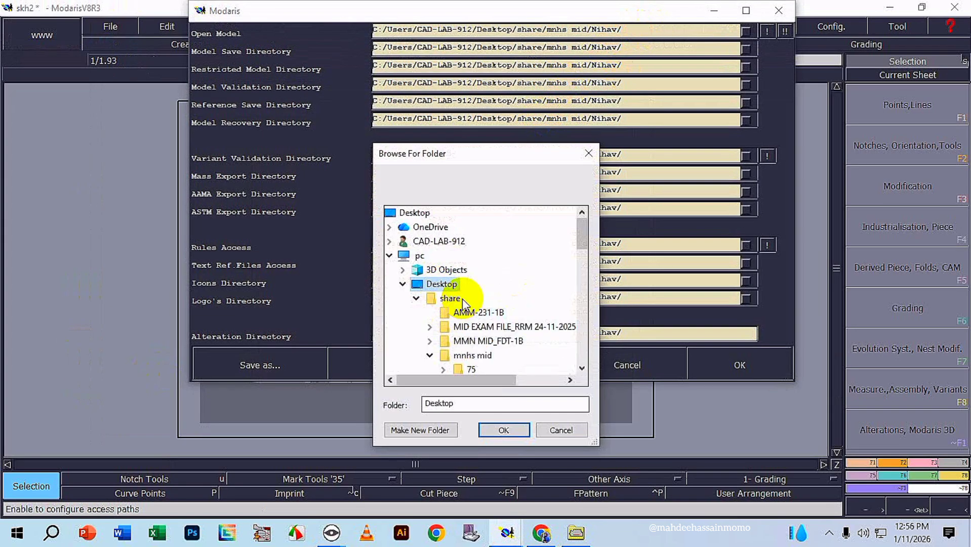
scroll(473, 361, "down", 3)
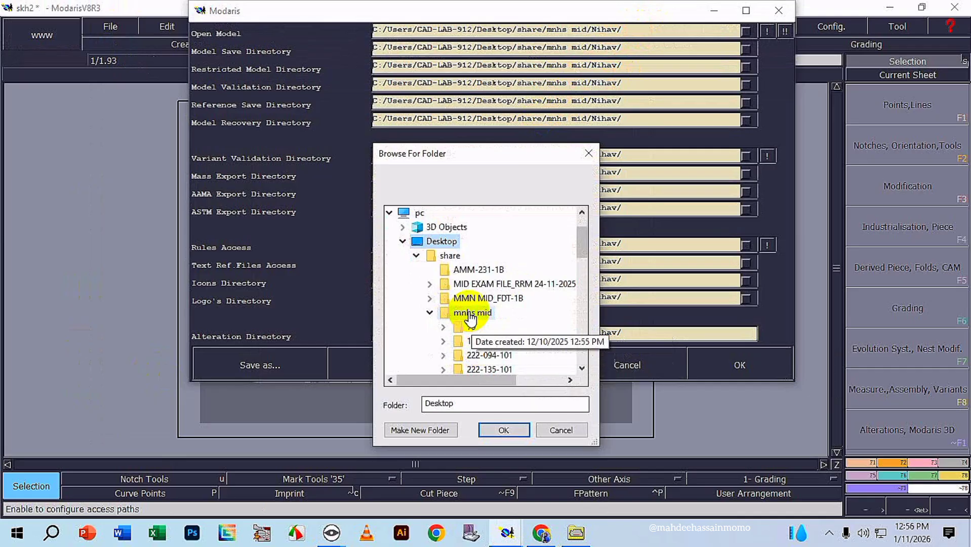
scroll(484, 314, "down", 10)
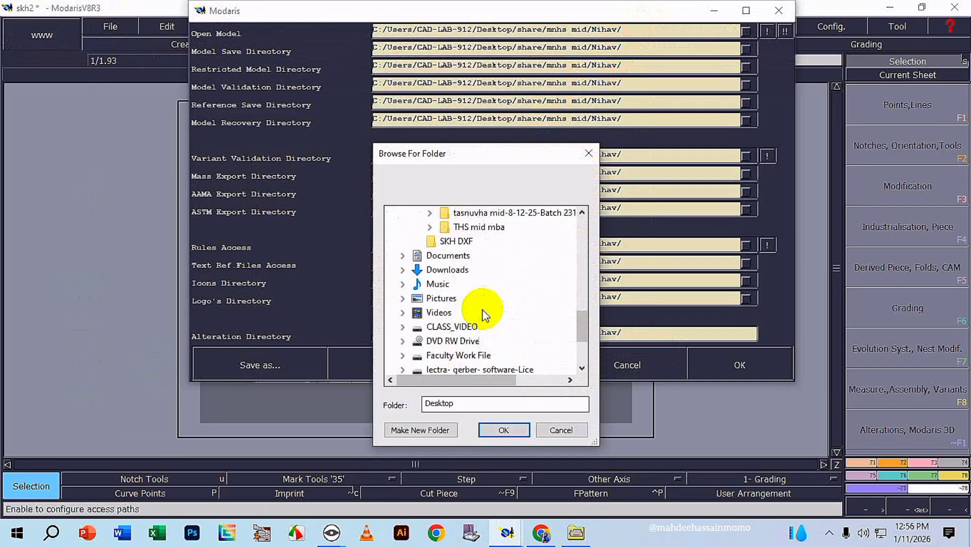
left_click(456, 242)
left_click(504, 430)
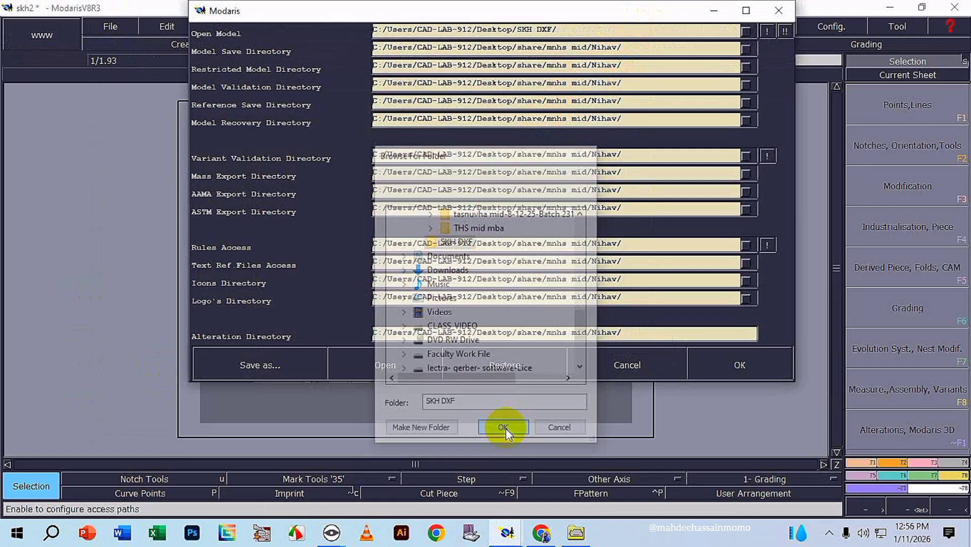
left_click(783, 31)
left_click(732, 364)
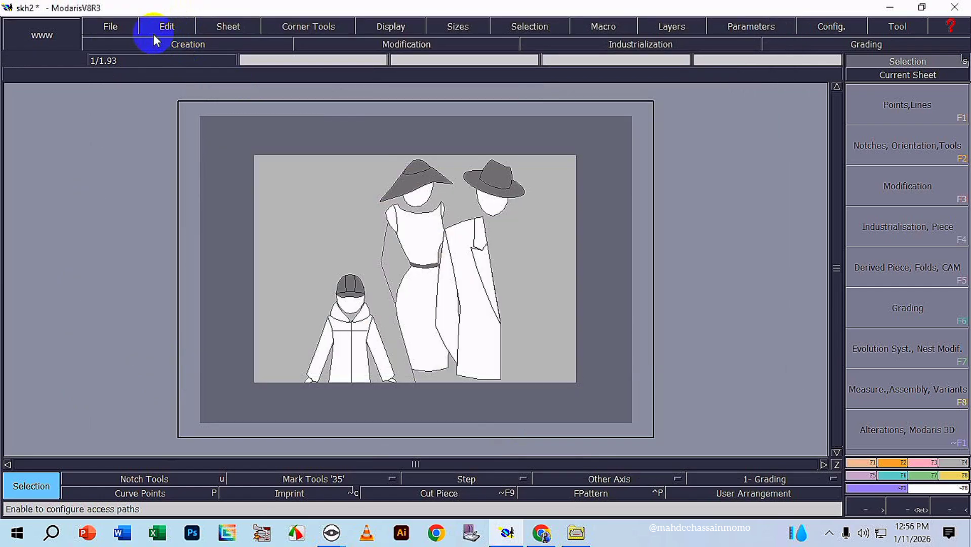
Start a standard-format import and add an AAMA alias named SkhDXF pointing to the SKH DXF folder on the Desktop.
left_click(122, 30)
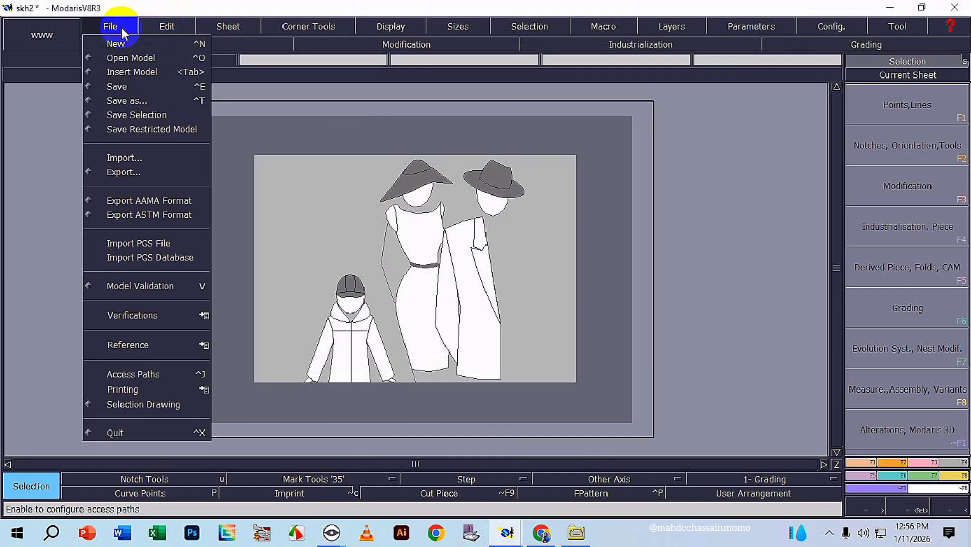
left_click(130, 158)
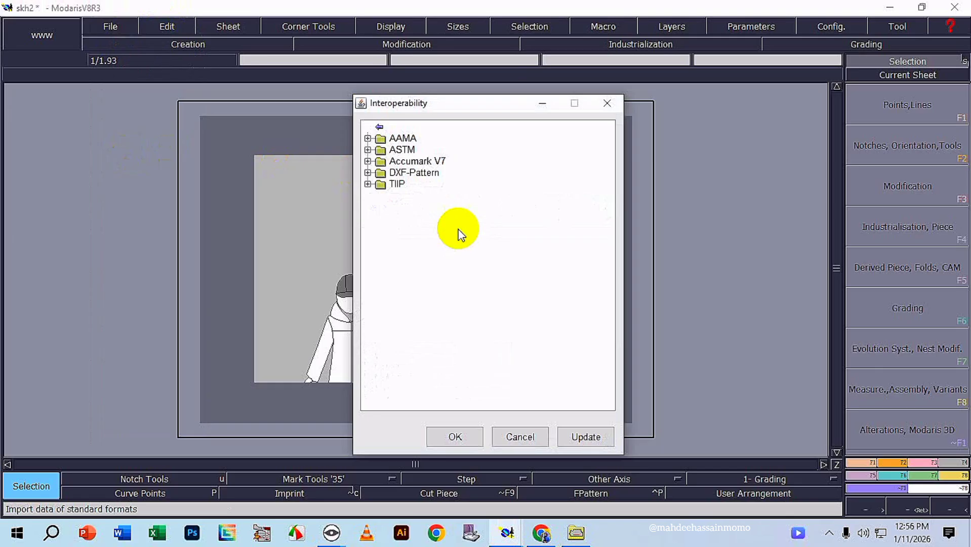
left_click(403, 141)
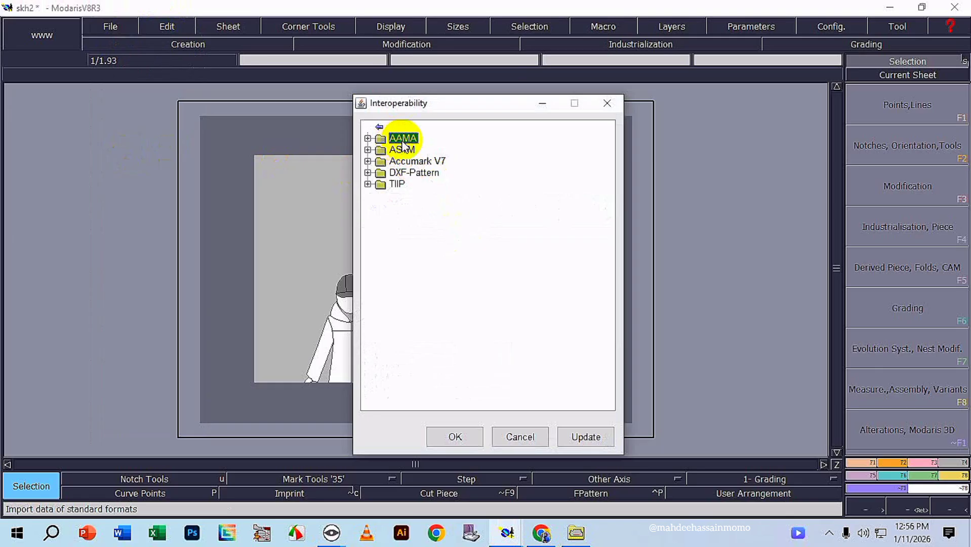
right_click(404, 141)
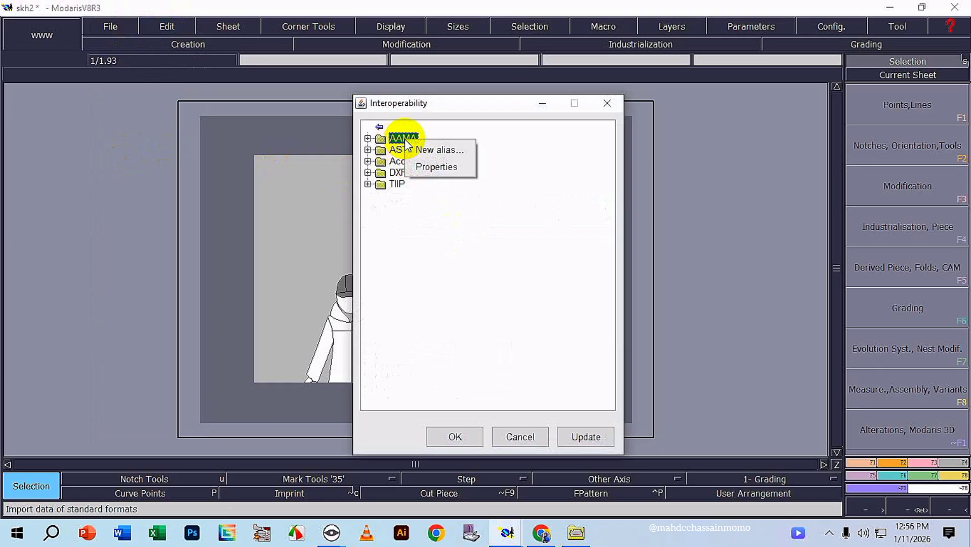
left_click(439, 150)
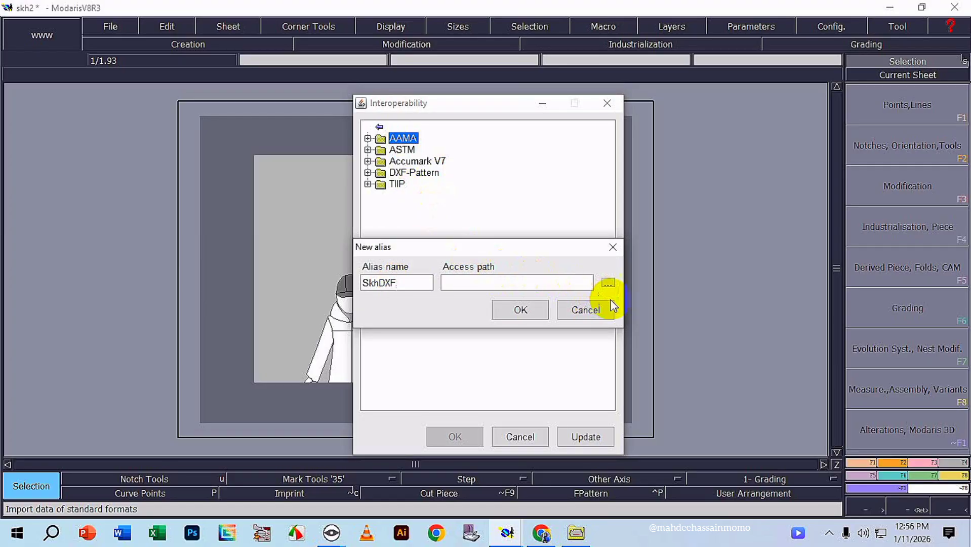
left_click(608, 282)
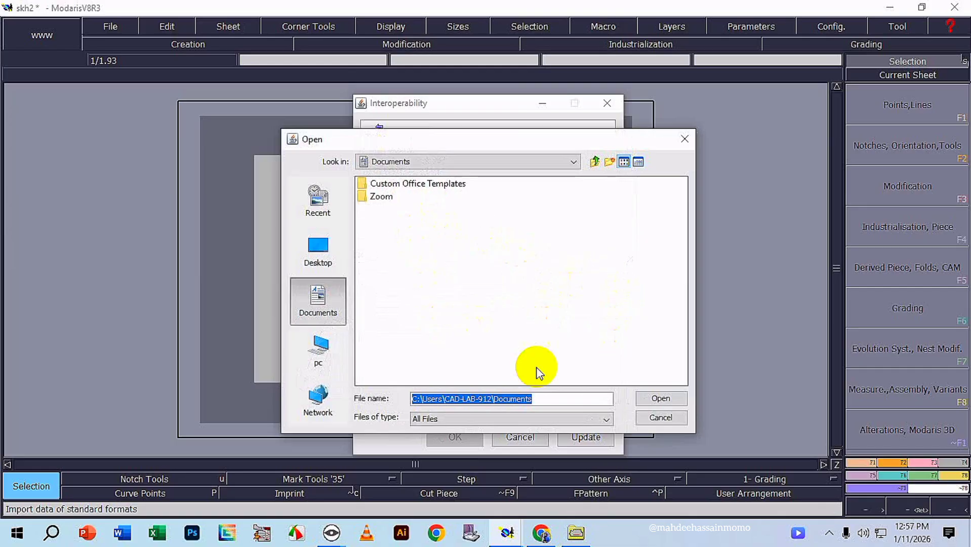
left_click(323, 246)
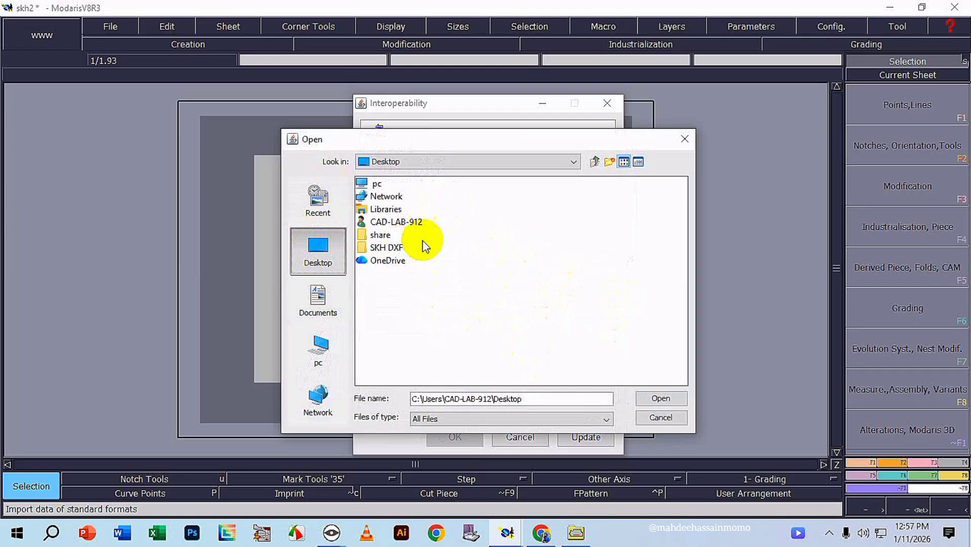
left_click(384, 248)
left_click(659, 398)
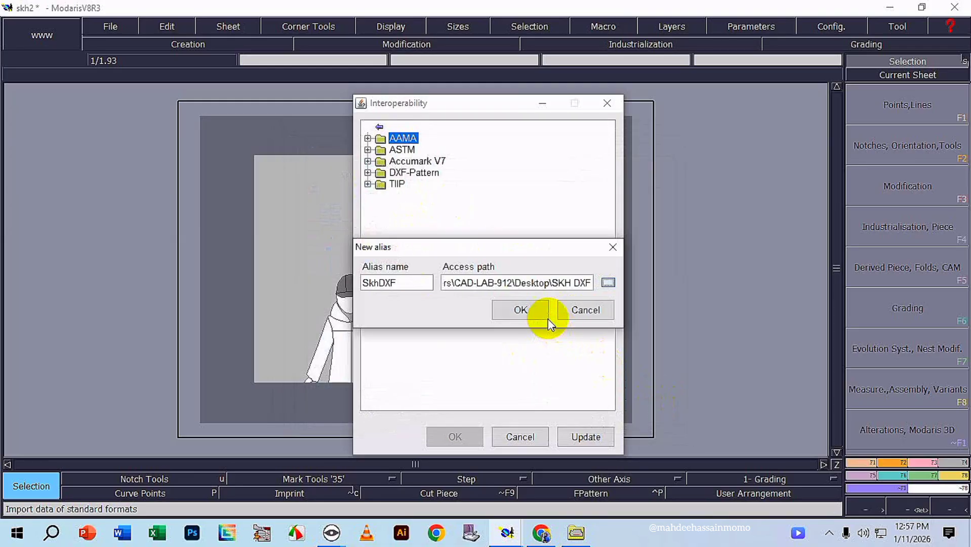
left_click(521, 310)
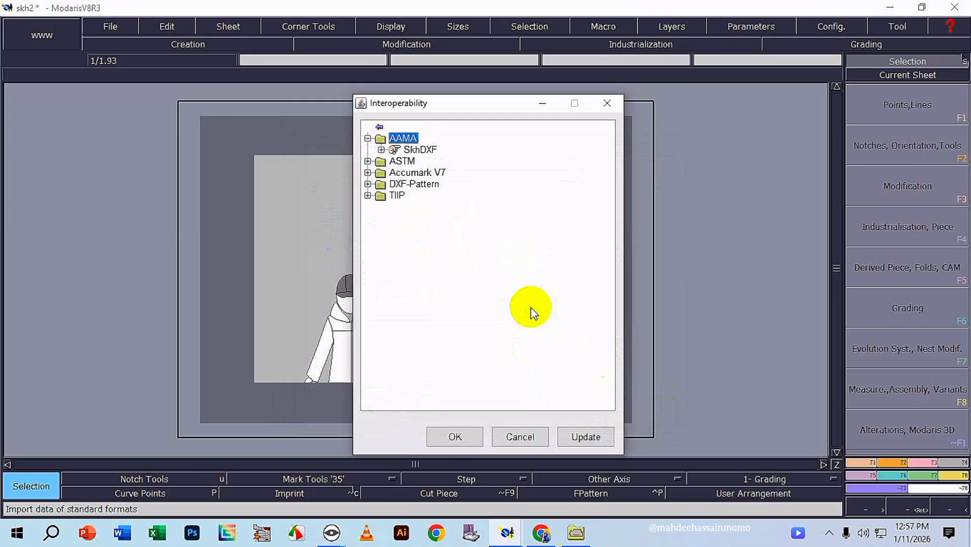
Import DXF M1.dxf from the SkhDXF alias into the skh2 model.
double_click(416, 151)
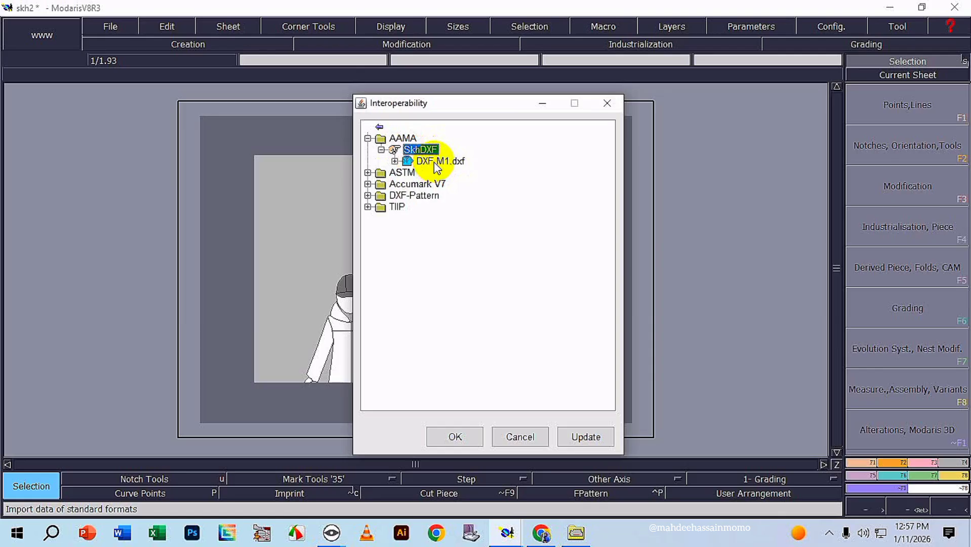
left_click(434, 162)
left_click(458, 437)
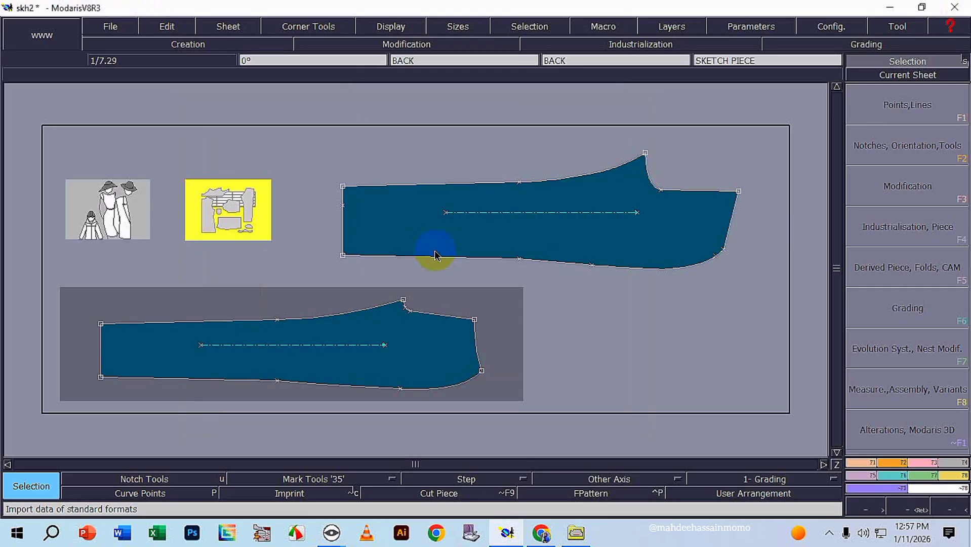
left_click(435, 255)
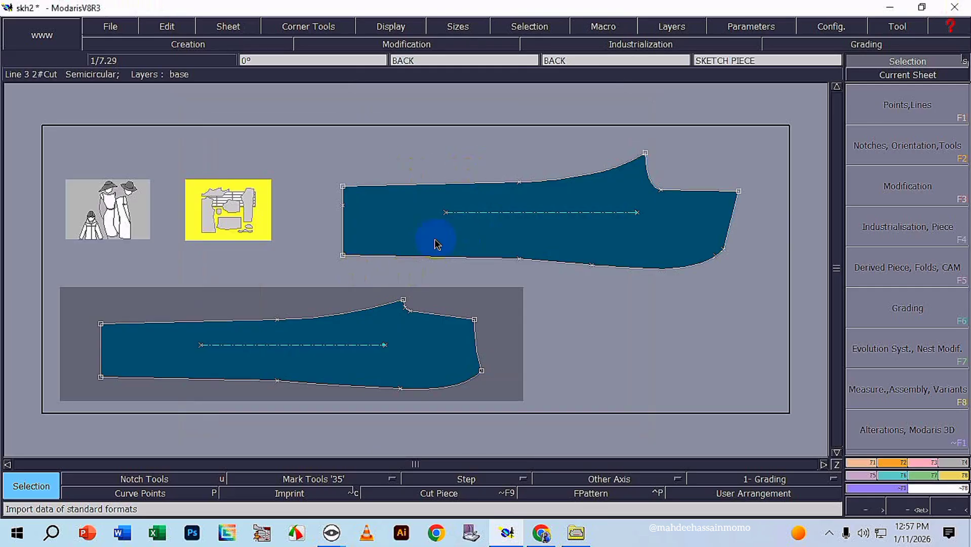
left_click(348, 259)
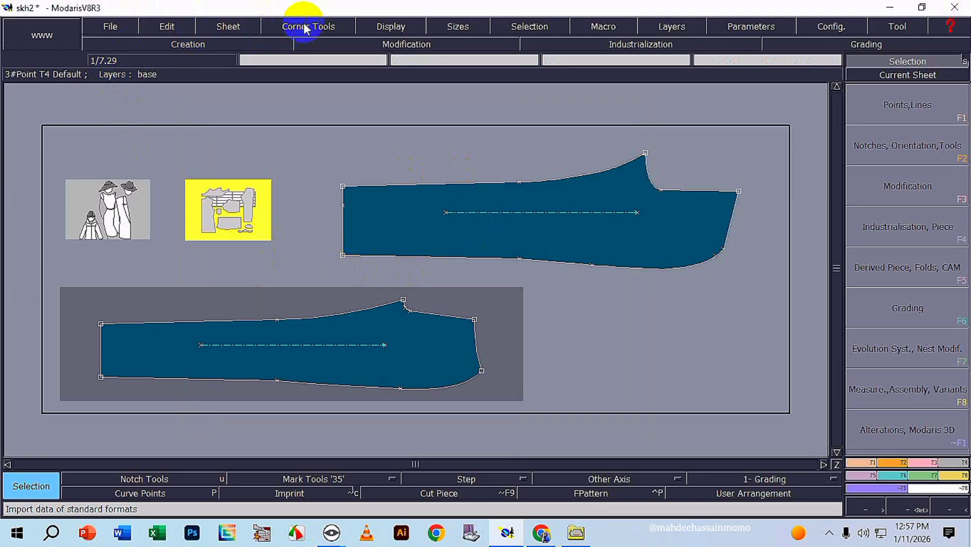
Display the title blocks and the size lists on all sheets of the model.
left_click(385, 24)
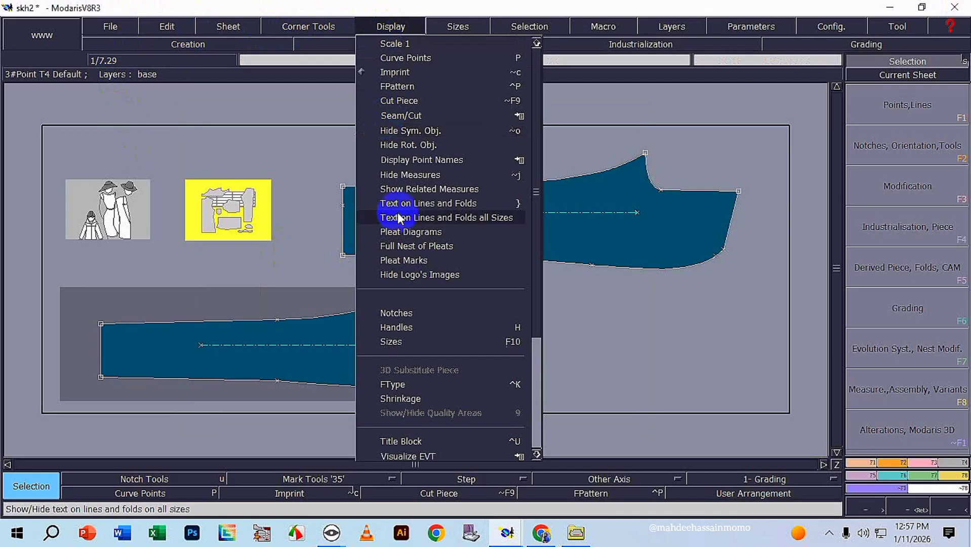
left_click(403, 439)
left_click(408, 28)
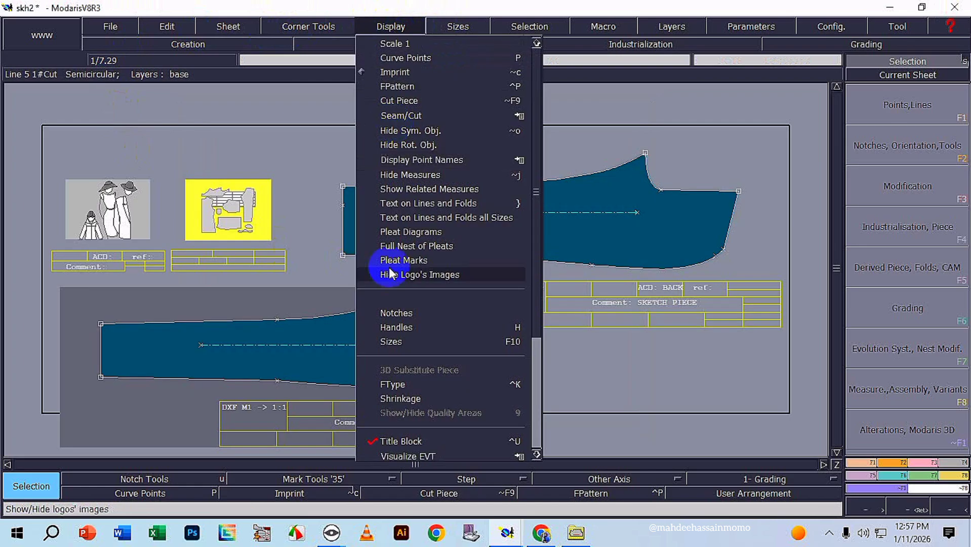
left_click(393, 341)
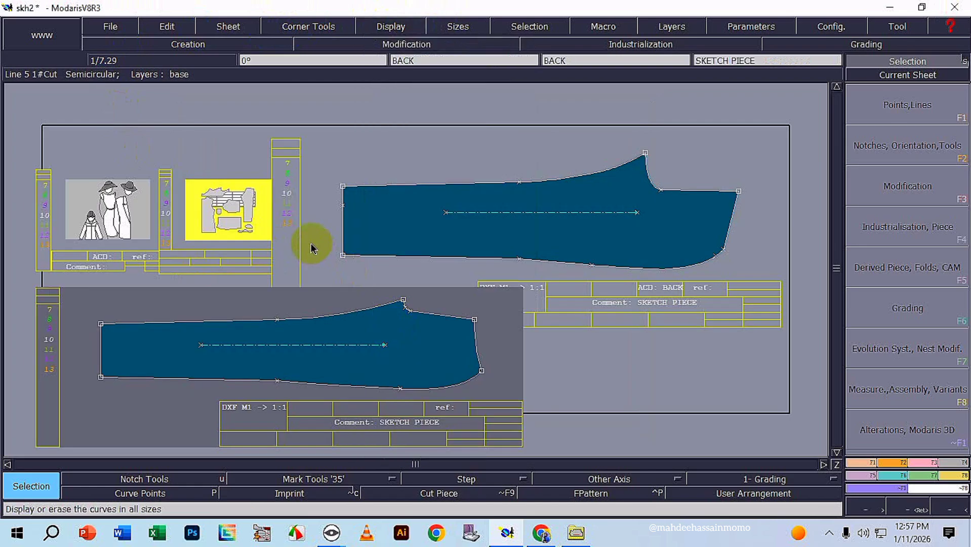
Rearrange the sheets and examine the title block fields of the FRONT and BACK pieces.
scroll(274, 253, "down", 1)
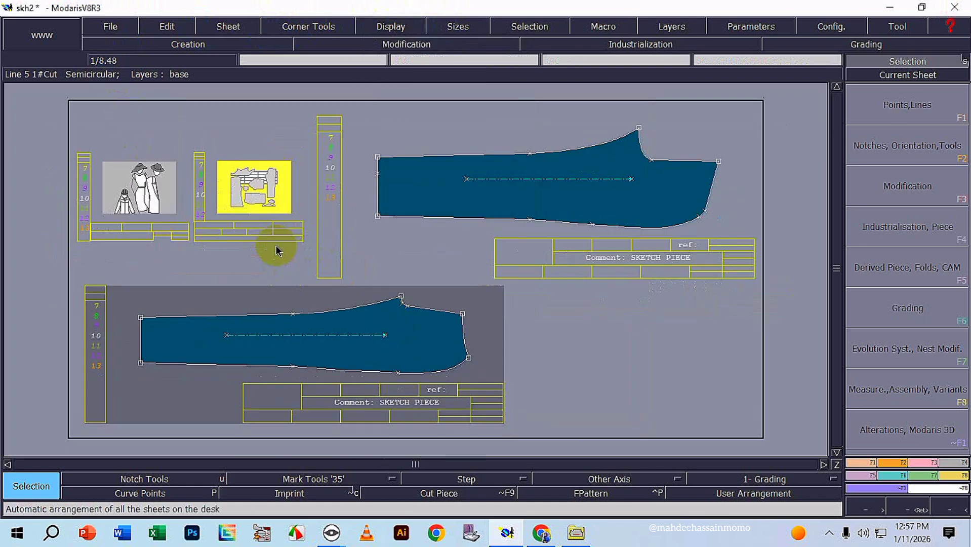
scroll(363, 429, "up", 3)
scroll(363, 430, "up", 2)
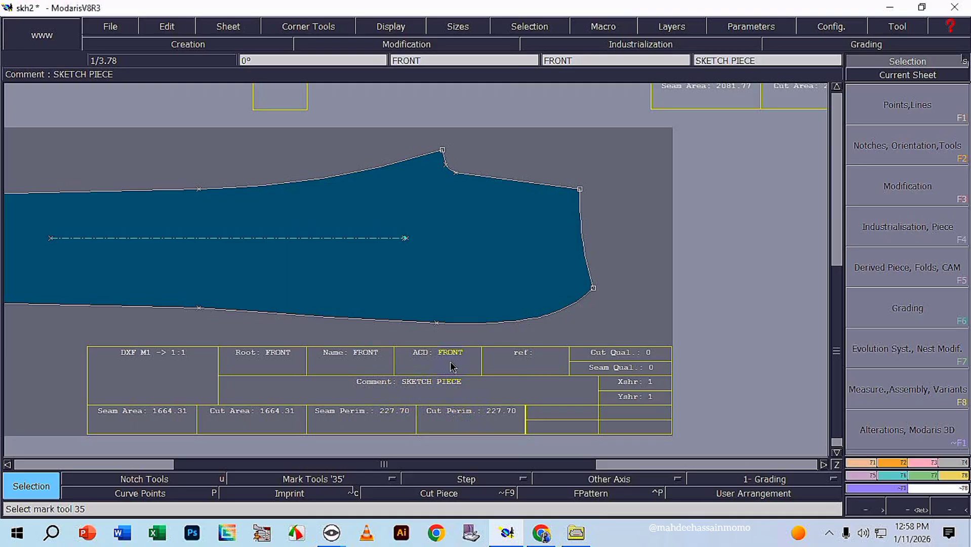
scroll(452, 366, "down", 1)
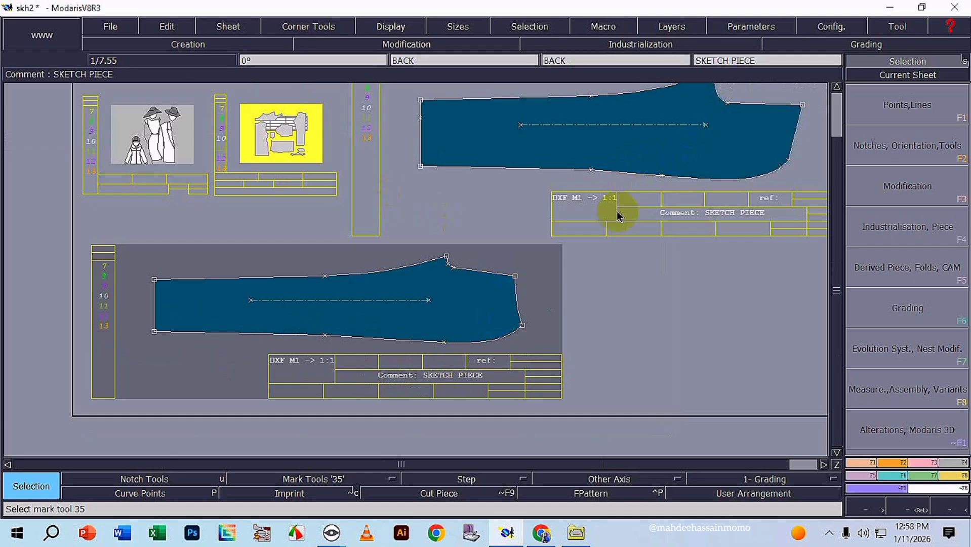
scroll(617, 228, "up", 1)
scroll(612, 221, "down", 2)
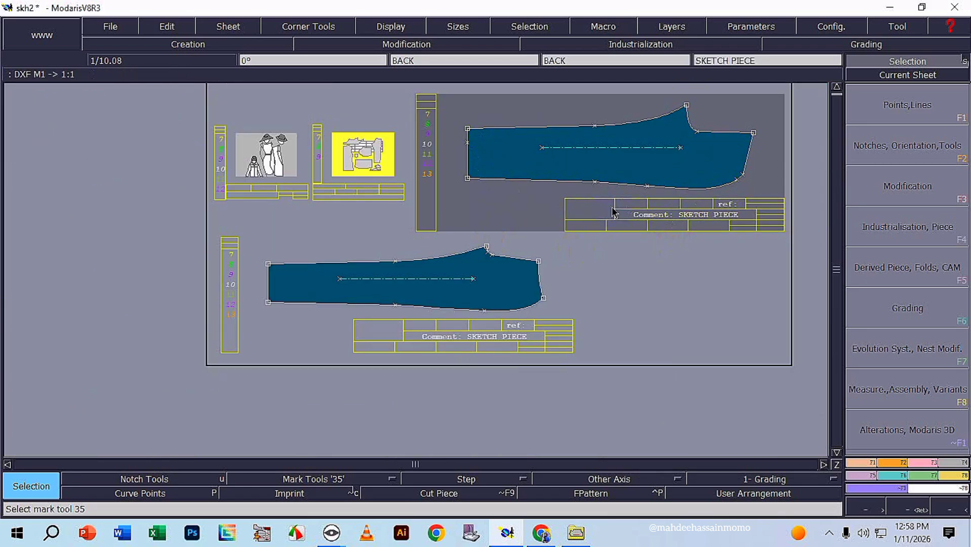
scroll(486, 337, "up", 2)
scroll(481, 339, "up", 1)
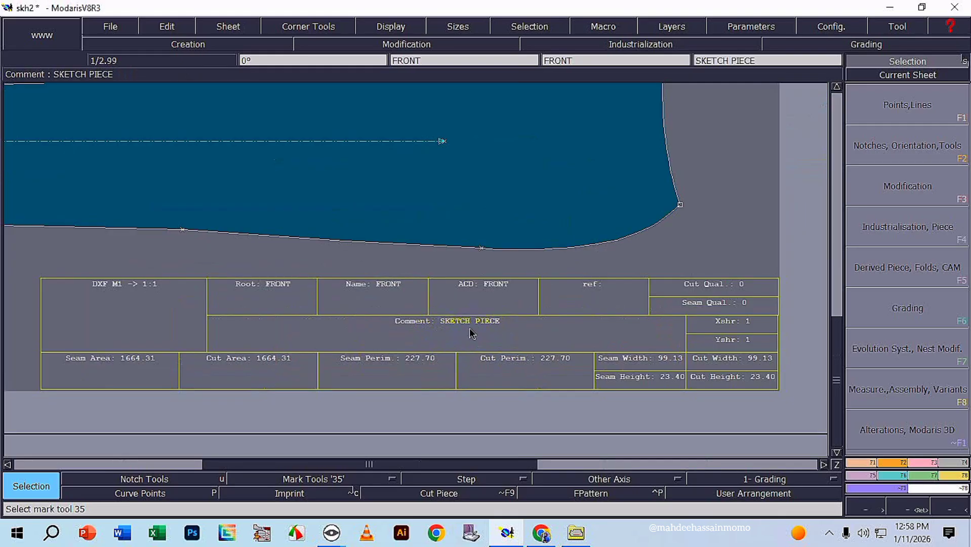
scroll(471, 333, "down", 2)
scroll(112, 106, "down", 2)
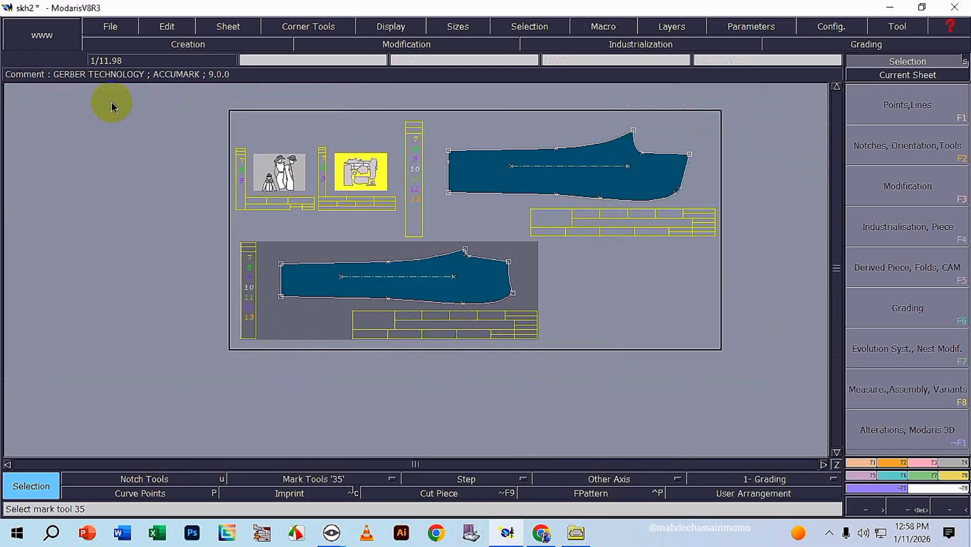
Edit the BACK piece's comment in its title block to read SKH241BACK.
left_click(172, 25)
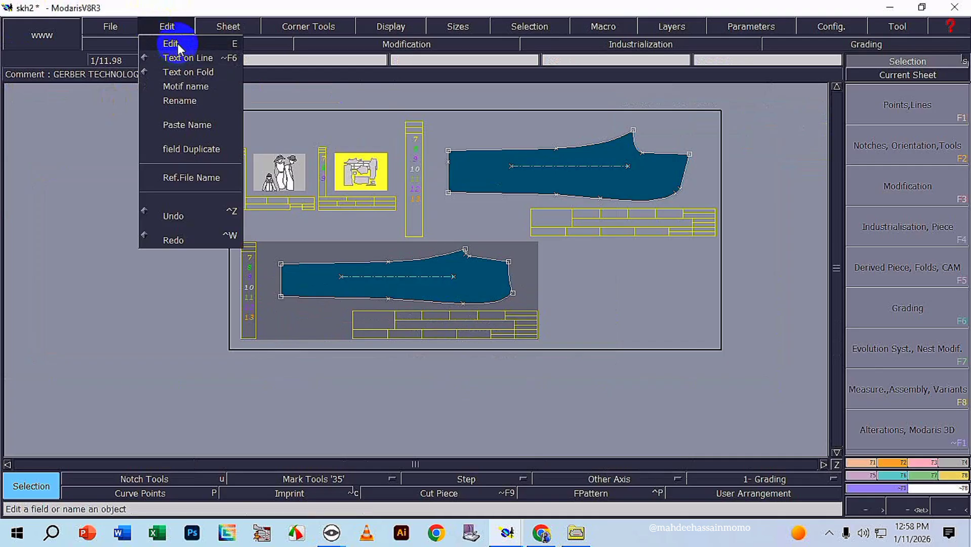
left_click(178, 43)
scroll(715, 223, "up", 1)
left_click(622, 195)
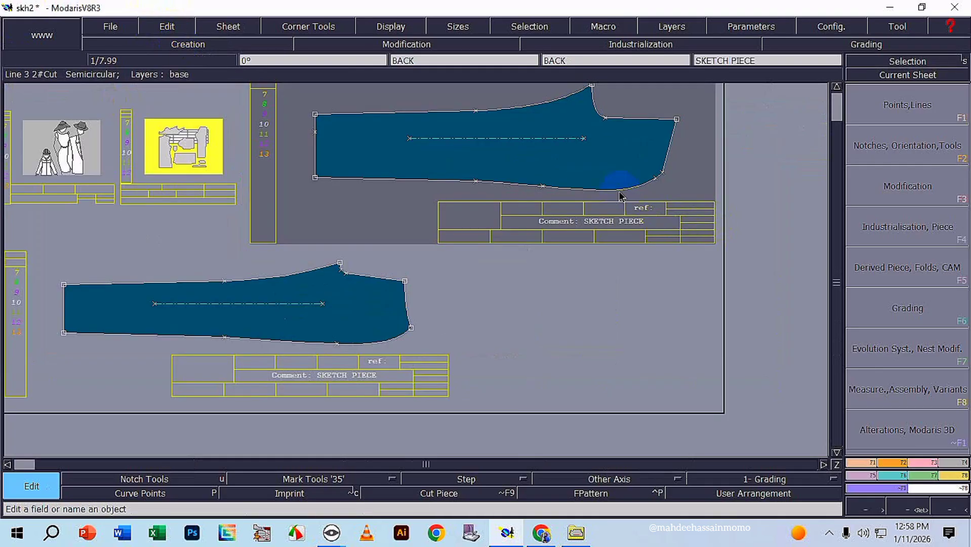
scroll(574, 117, "down", 1)
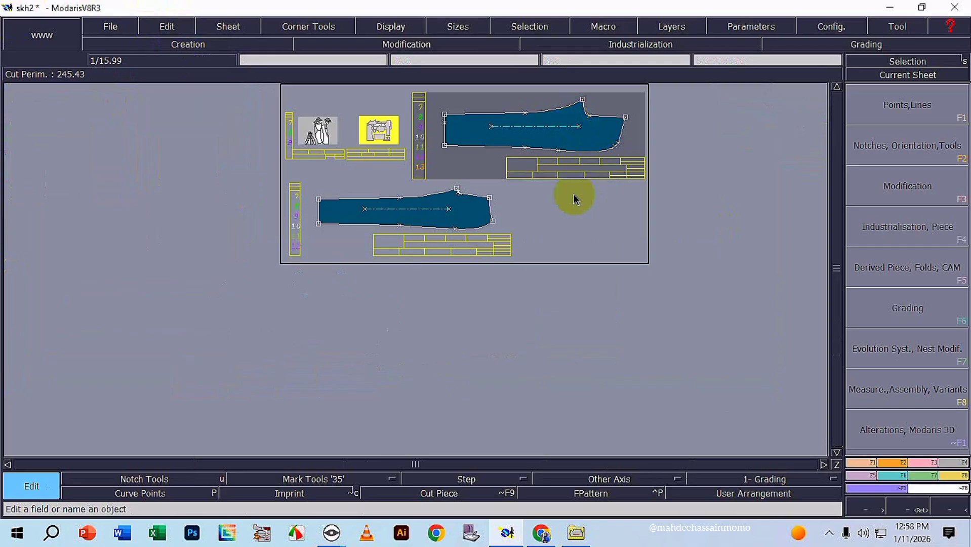
left_click(440, 224)
scroll(597, 170, "up", 4)
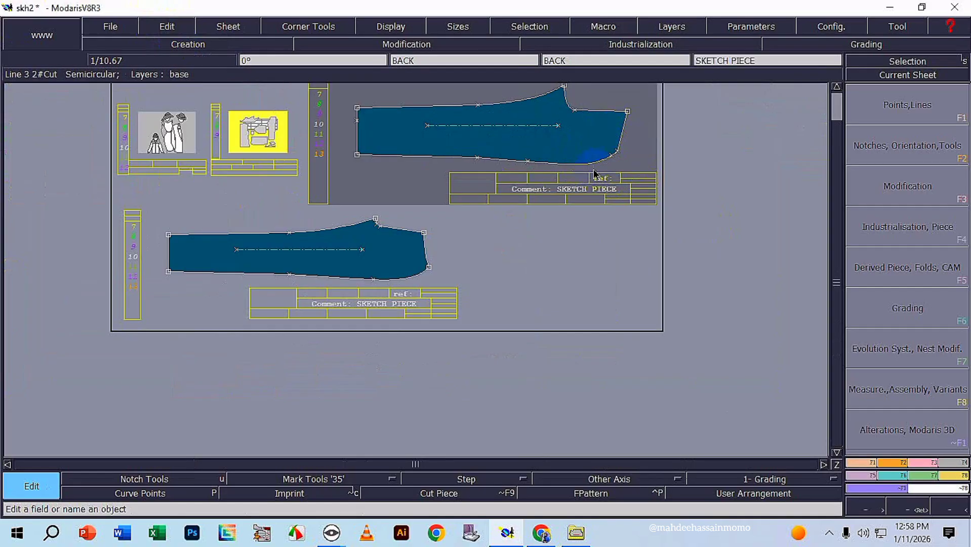
left_click(555, 199)
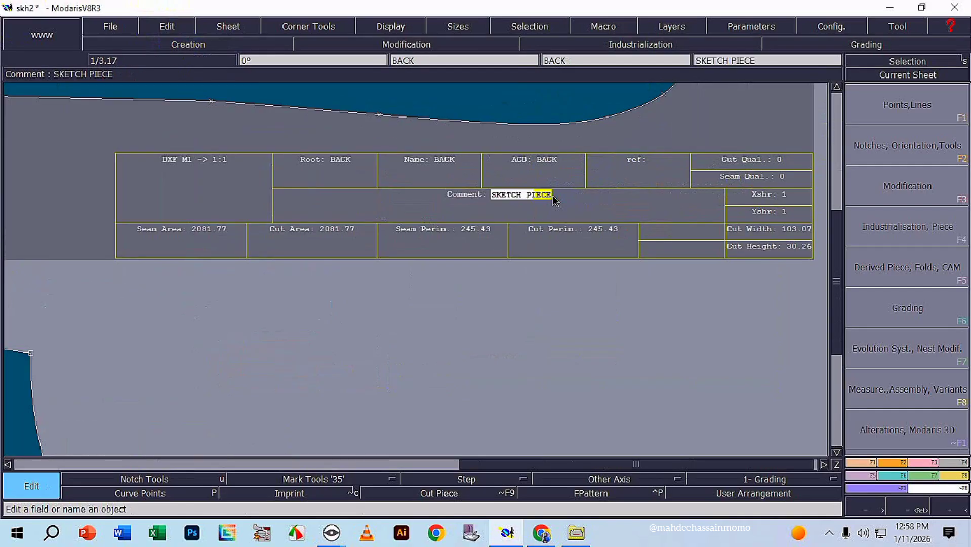
key("BackSpace")
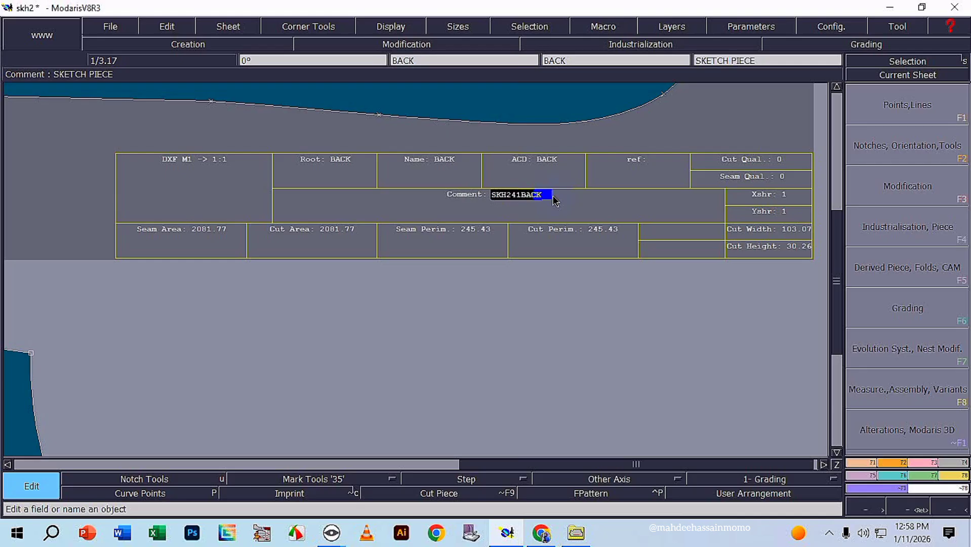
key("Return")
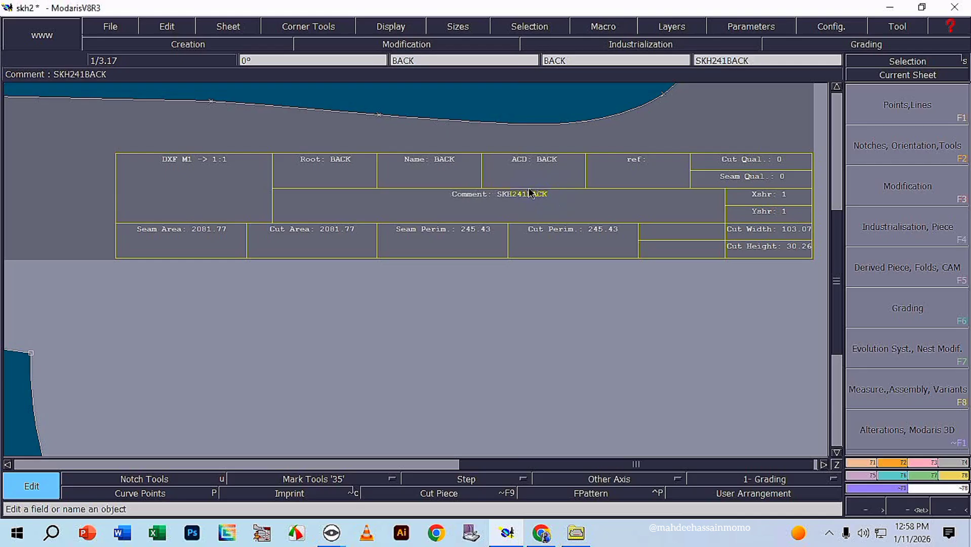
Replace the FRONT piece's title block comment with 241-073-101 FRONT.
scroll(535, 218, "down", 2)
scroll(340, 327, "up", 3)
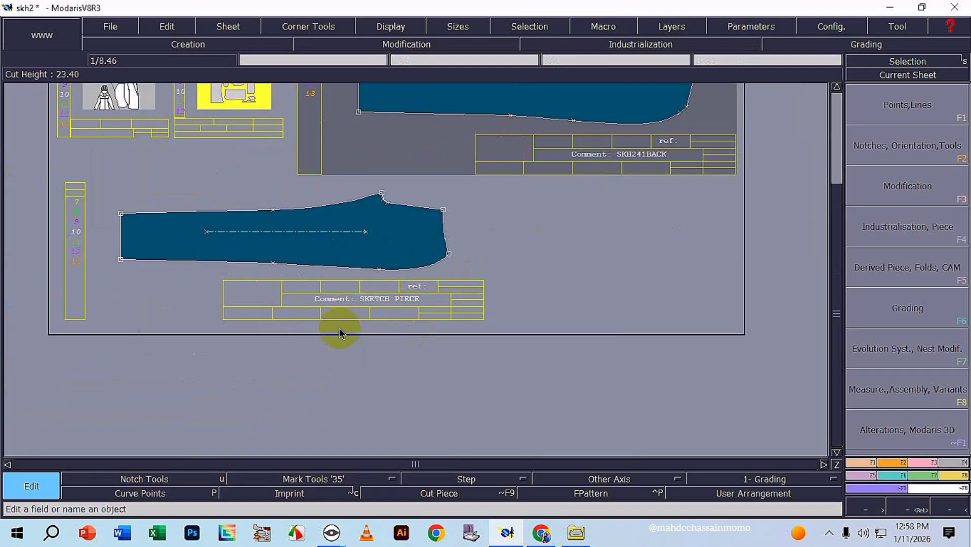
left_click(432, 289)
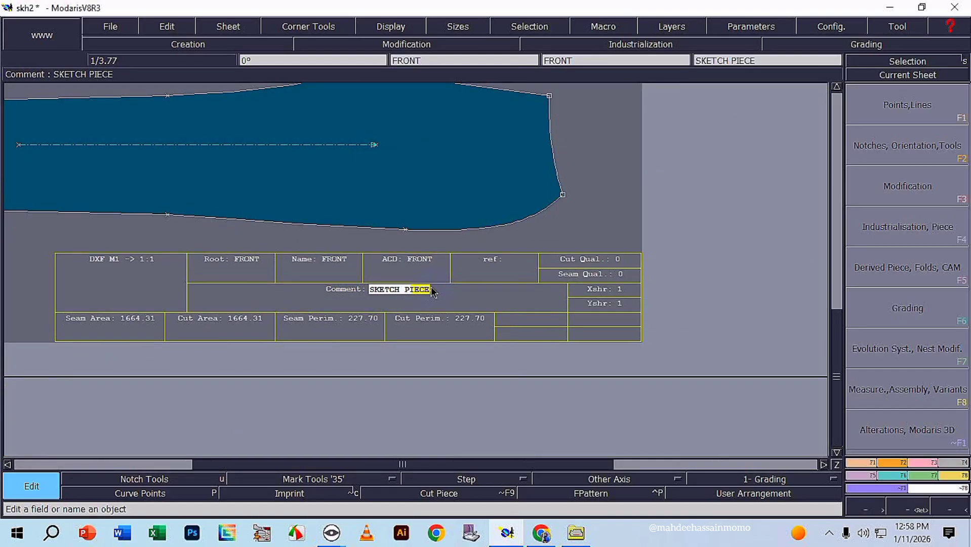
key("BackSpace")
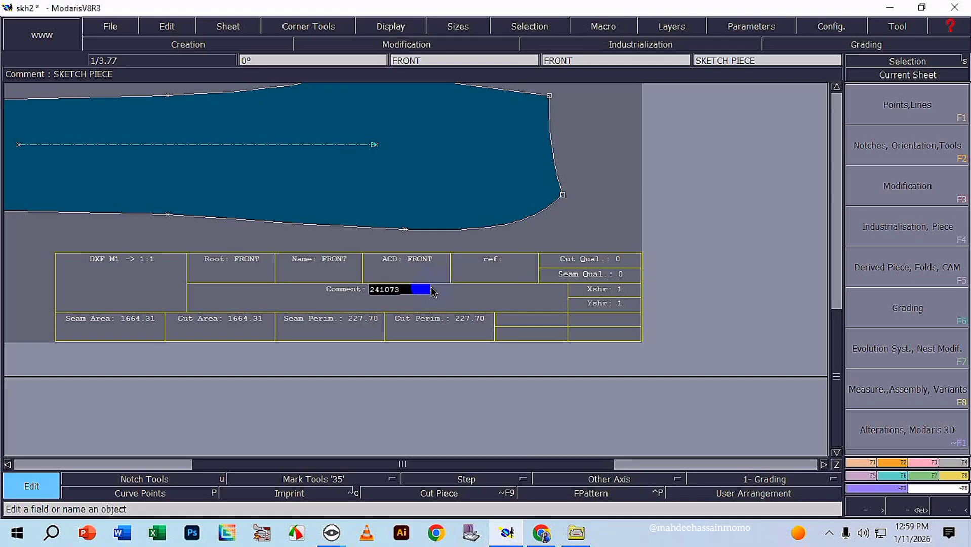
key("BackSpace")
key("BackSpace")
type("101 FRONT")
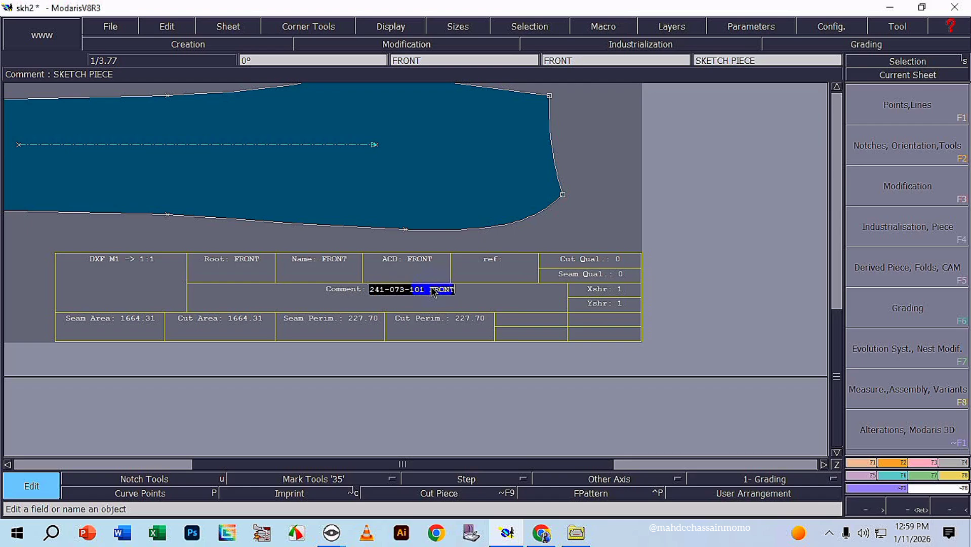
key("Return")
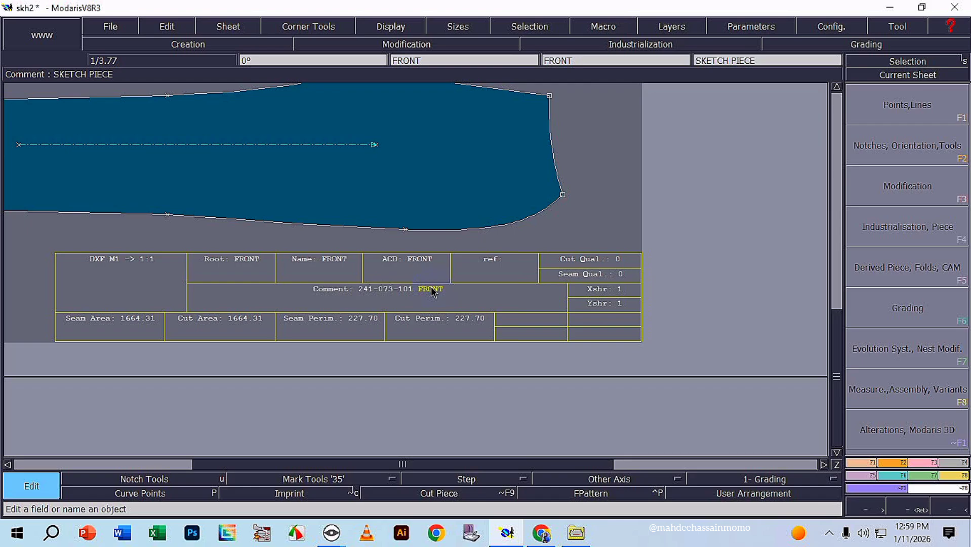
Extract seam pieces from the BACK and FRONT flat patterns and arrange all sheets on the desk.
scroll(488, 215, "down", 2)
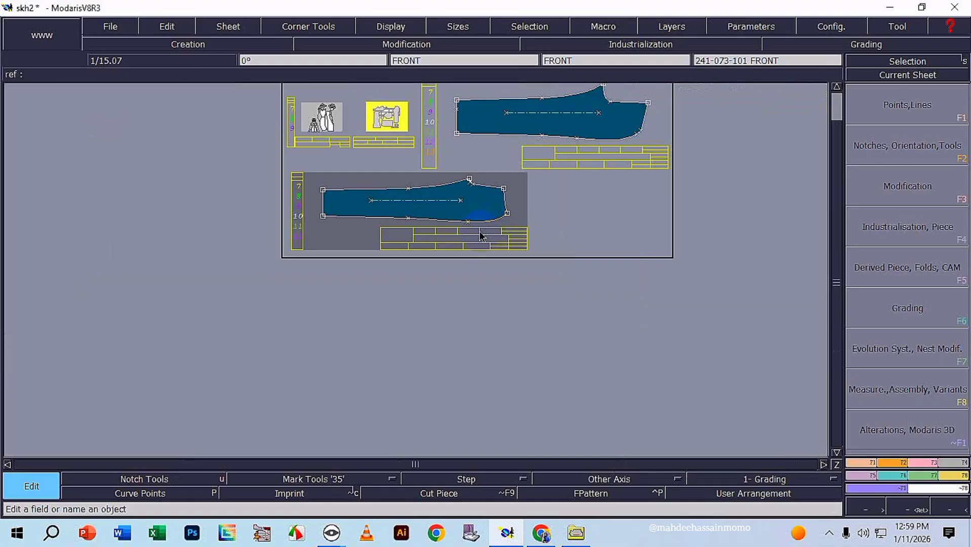
scroll(505, 173, "down", 1)
scroll(505, 173, "up", 3)
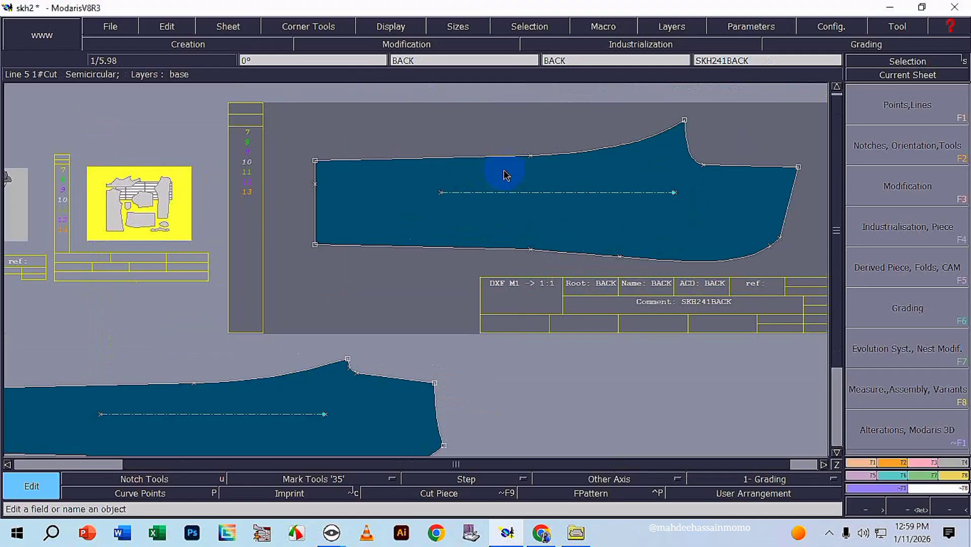
scroll(505, 174, "down", 1)
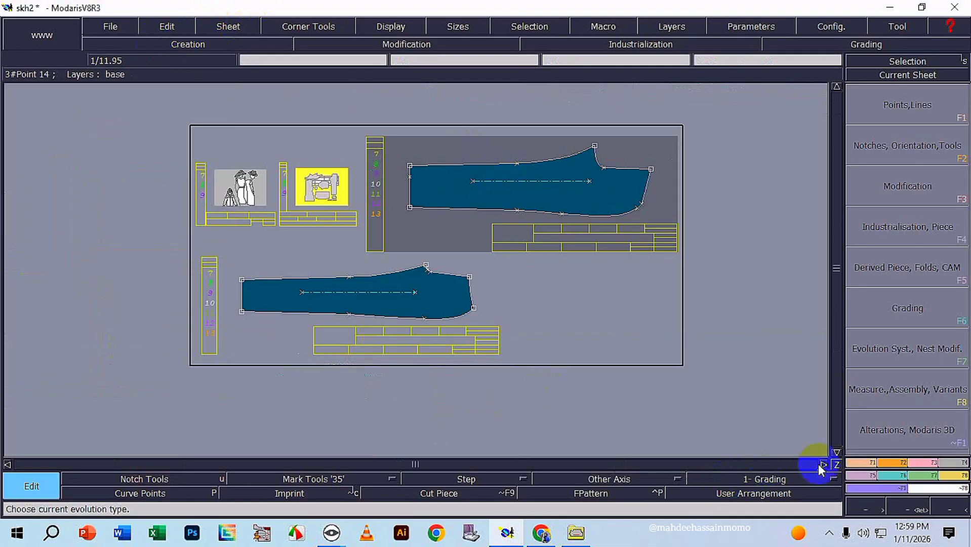
left_click(955, 462)
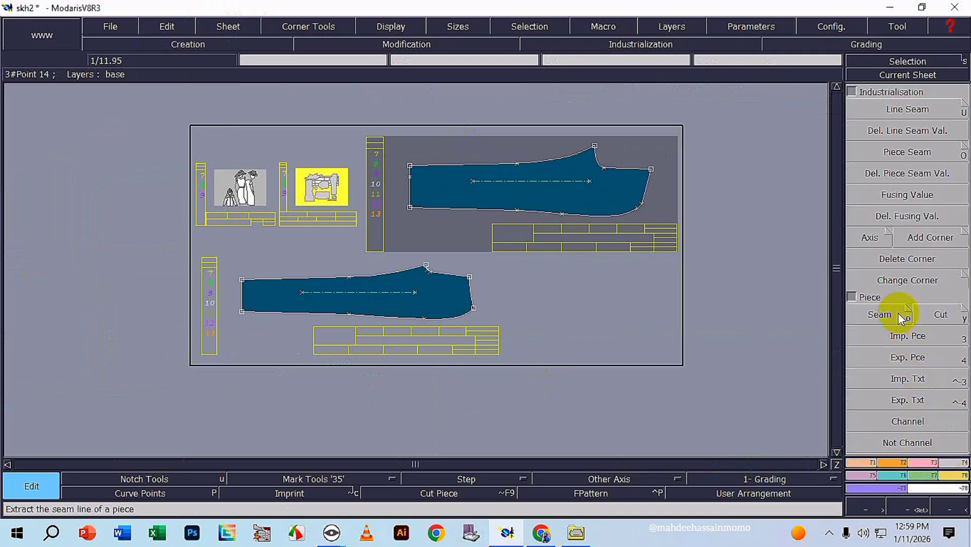
left_click(901, 318)
left_click(549, 204)
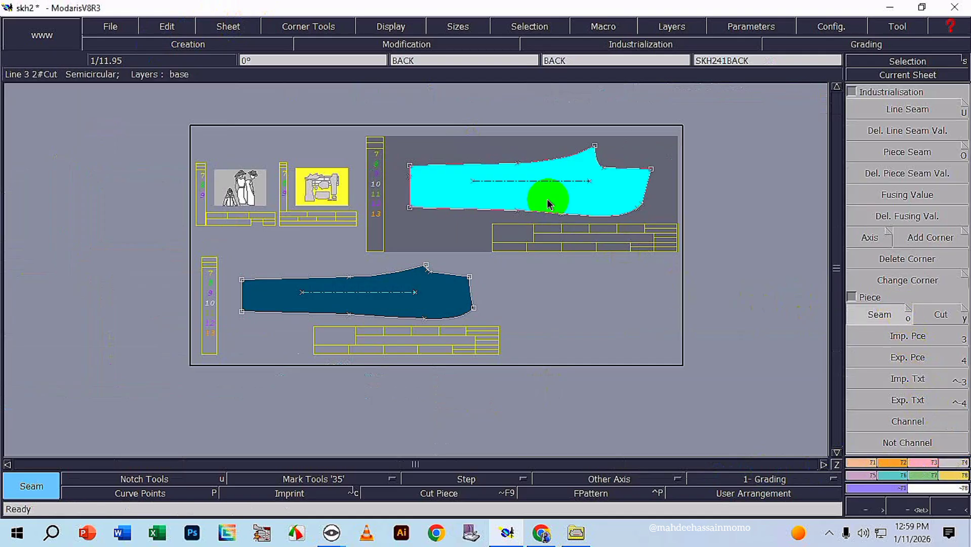
left_click(433, 292)
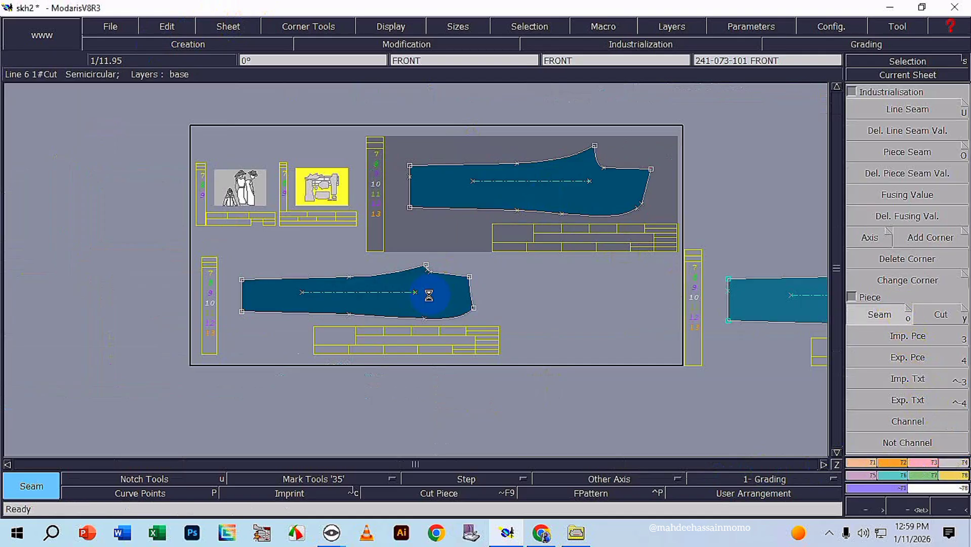
scroll(560, 350, "down", 2)
scroll(781, 369, "up", 1)
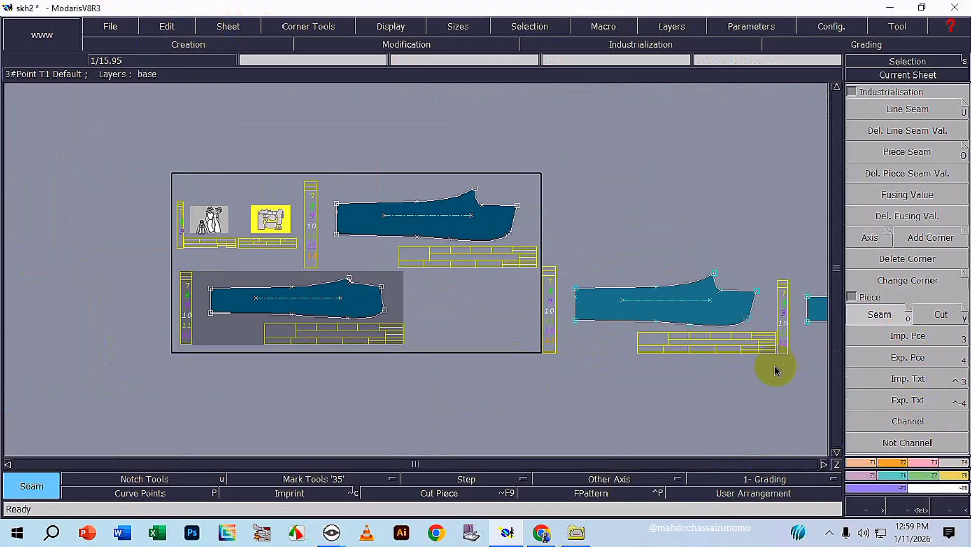
key("j")
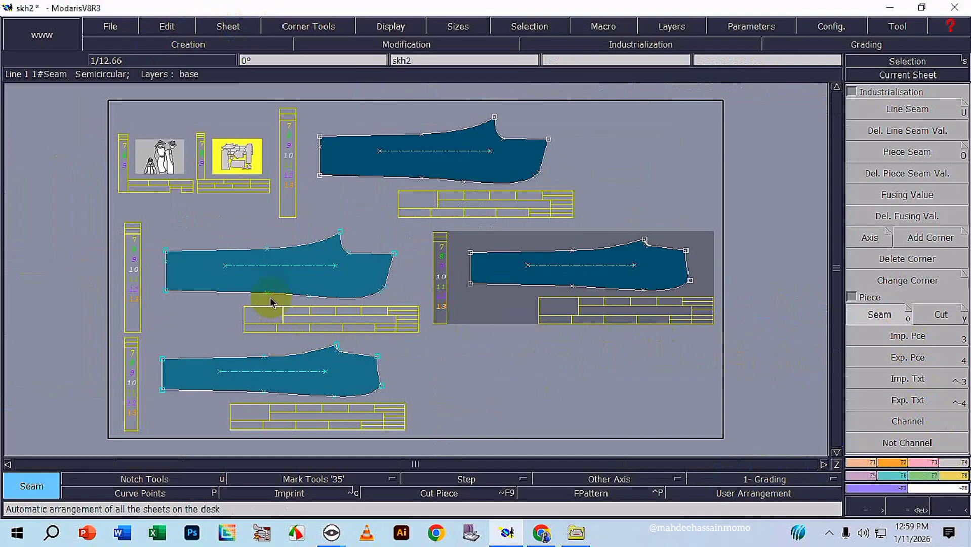
Apply a 1 cm line seam allowance around all edges of the extracted BACK piece.
scroll(300, 290, "up", 1)
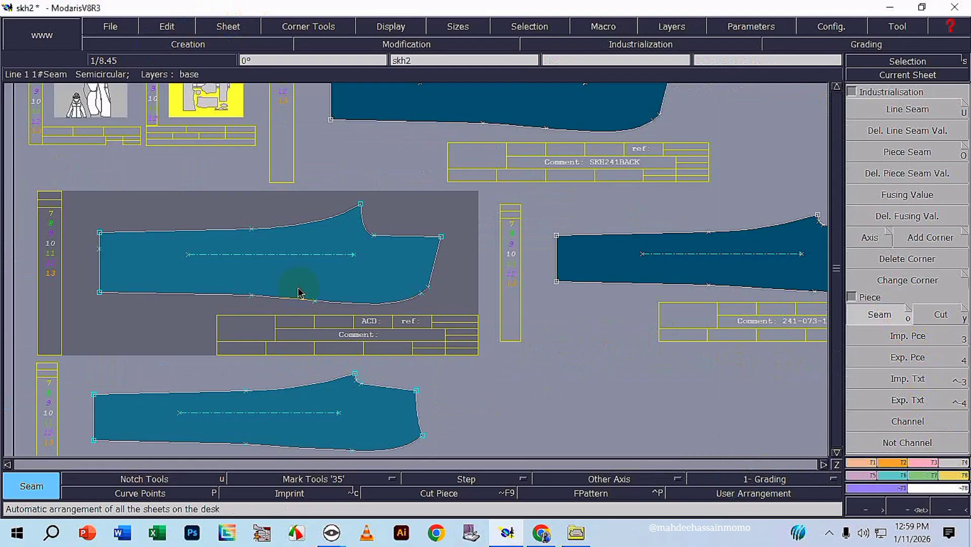
scroll(300, 290, "down", 1)
scroll(252, 284, "up", 1)
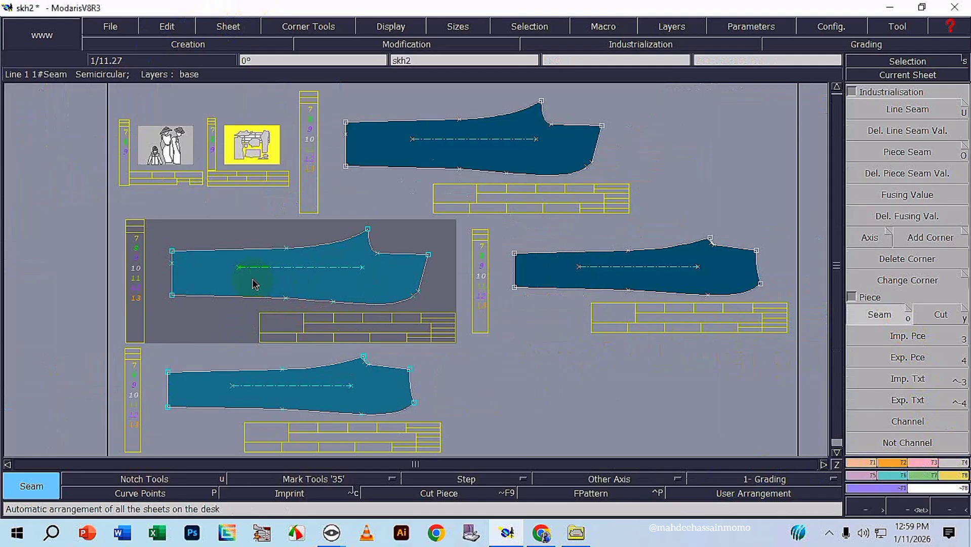
left_click(881, 114)
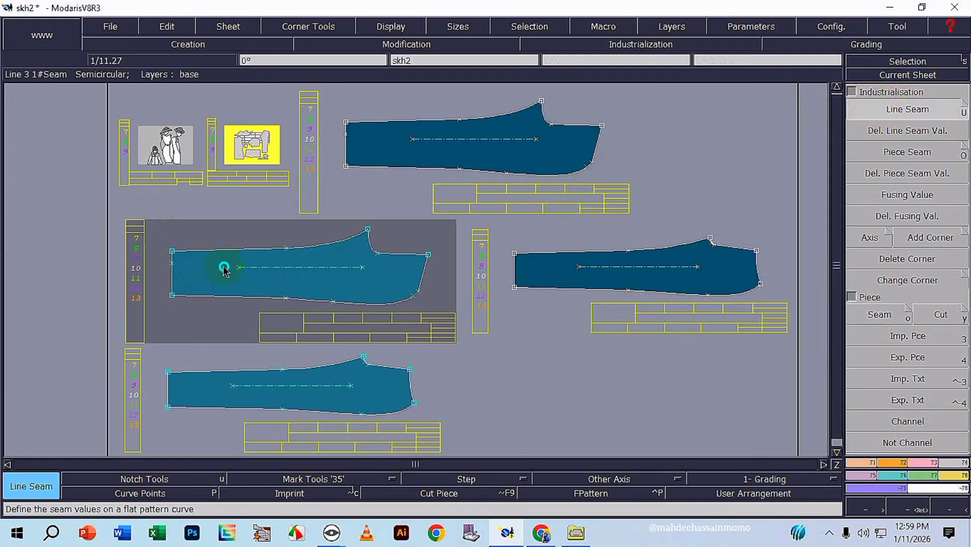
left_click(399, 299)
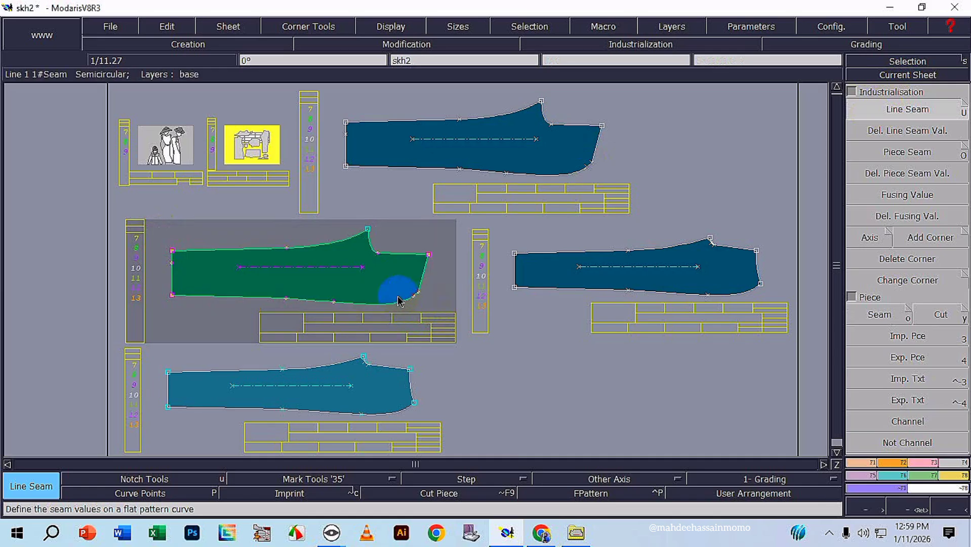
left_click(329, 251)
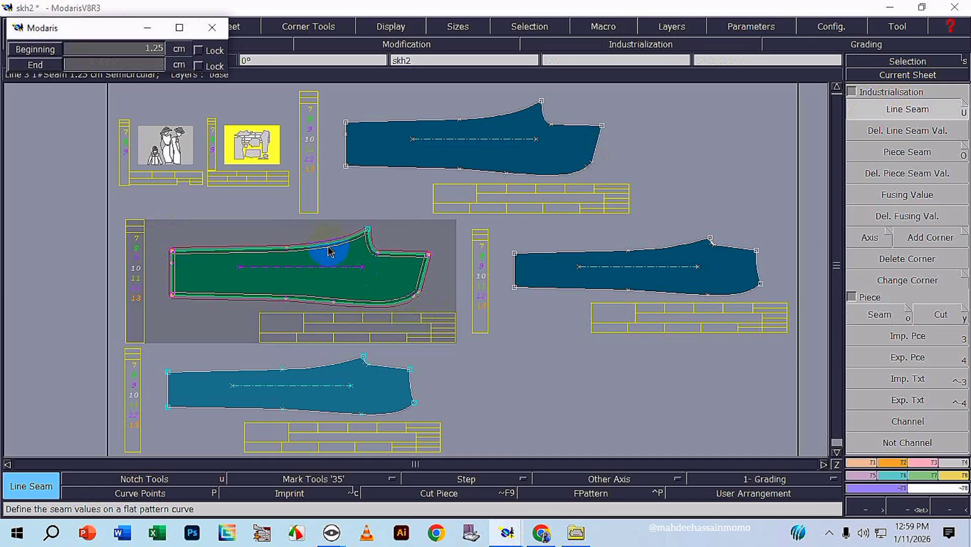
type("1")
key("Return")
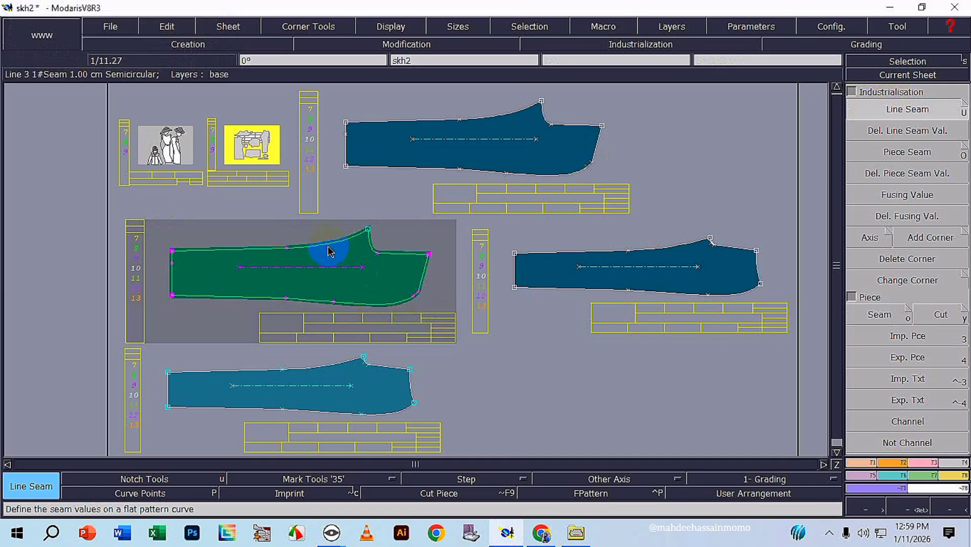
right_click(360, 419)
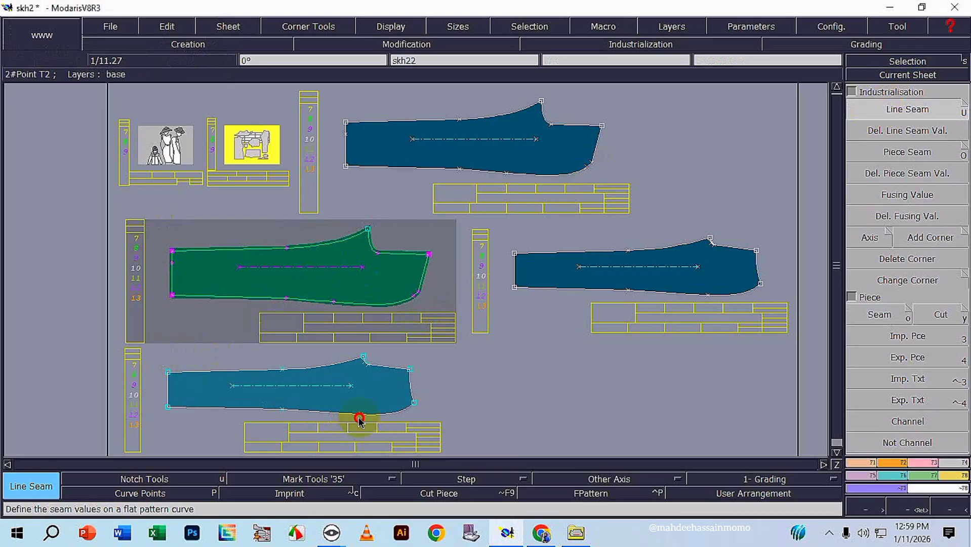
left_click(564, 258)
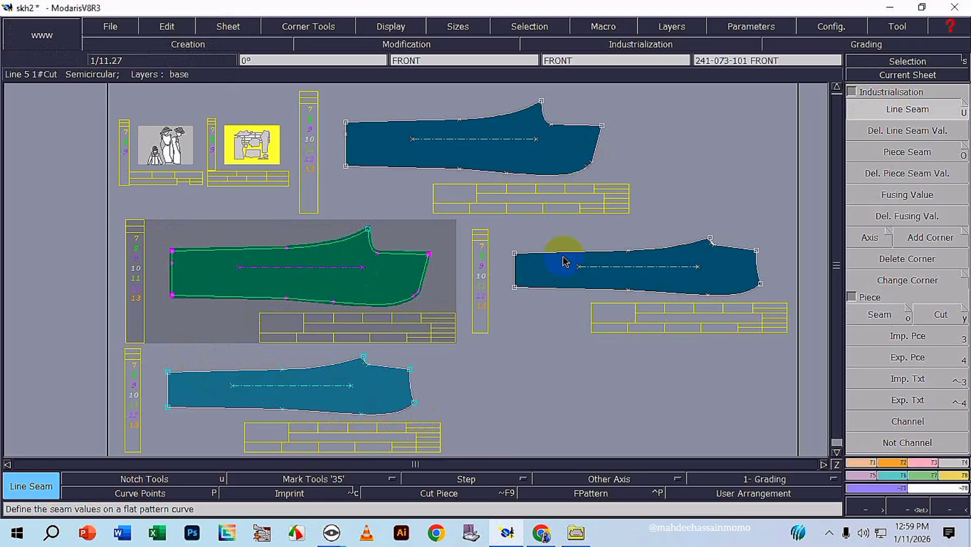
left_click(878, 109)
left_click_drag(155, 357, 290, 402)
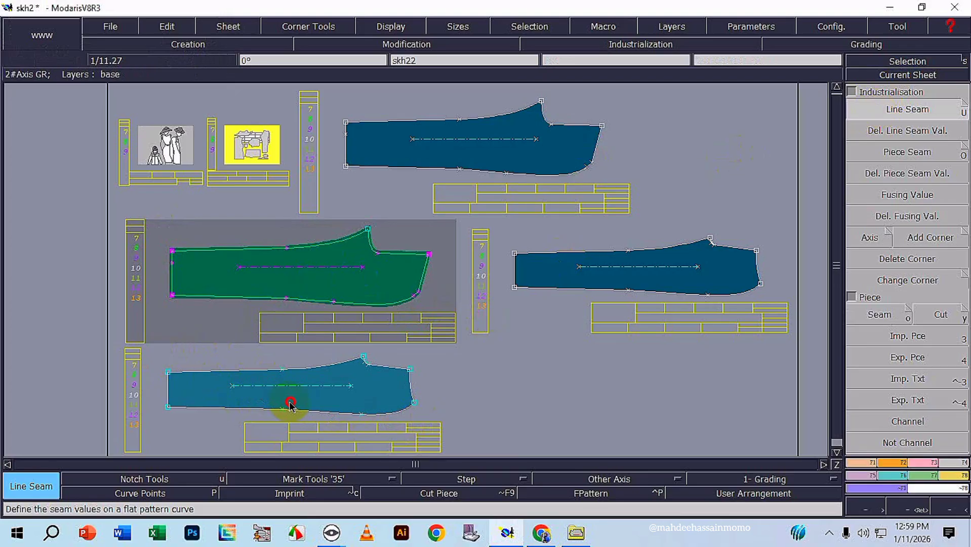
left_click(467, 335)
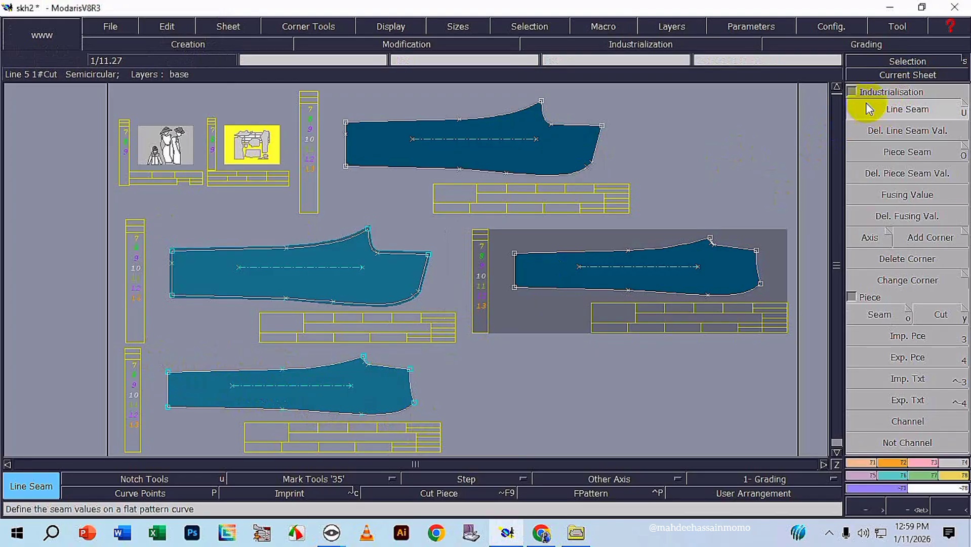
Apply a 1 cm line seam allowance around all edges of the extracted FRONT piece skh22.
left_click(930, 75)
left_click(342, 398)
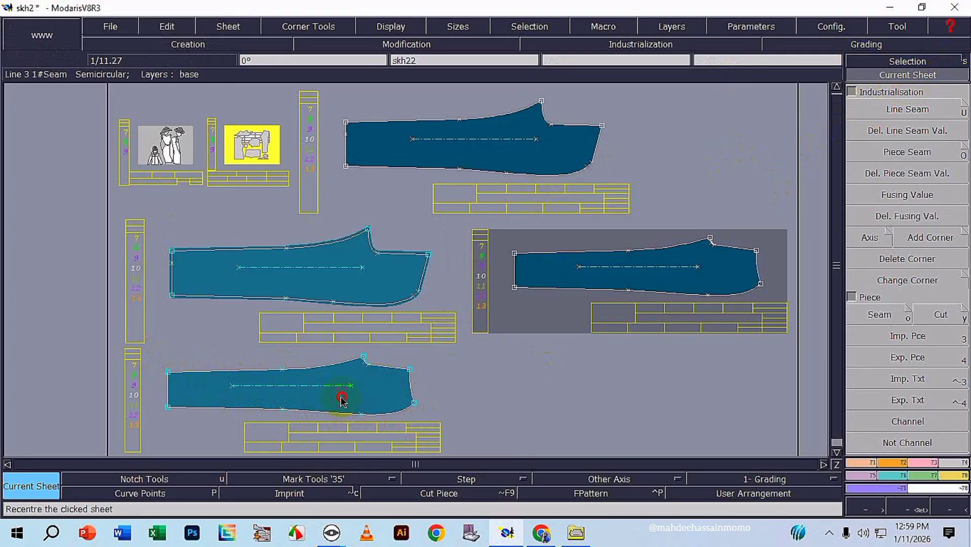
left_click(862, 108)
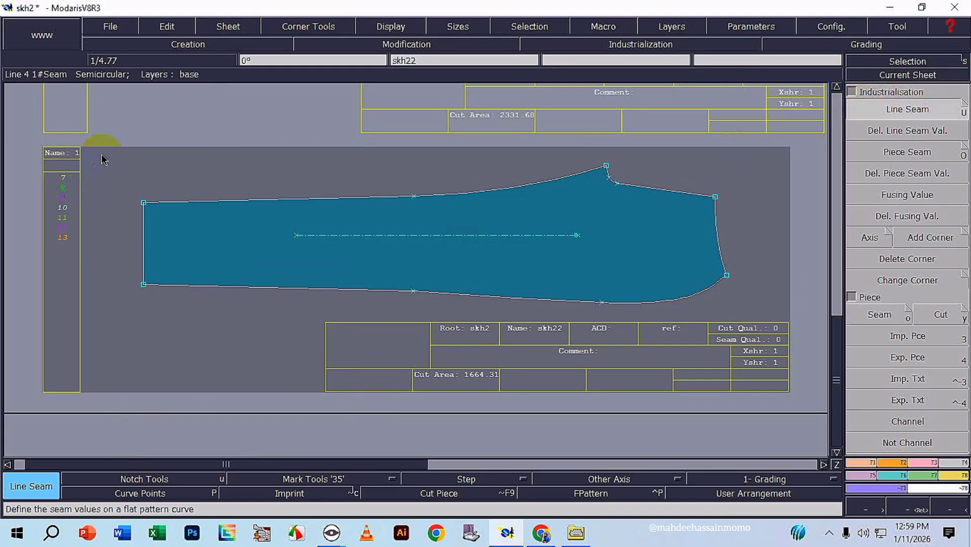
left_click_drag(102, 155, 736, 316)
left_click(649, 305)
type("1")
key("Return")
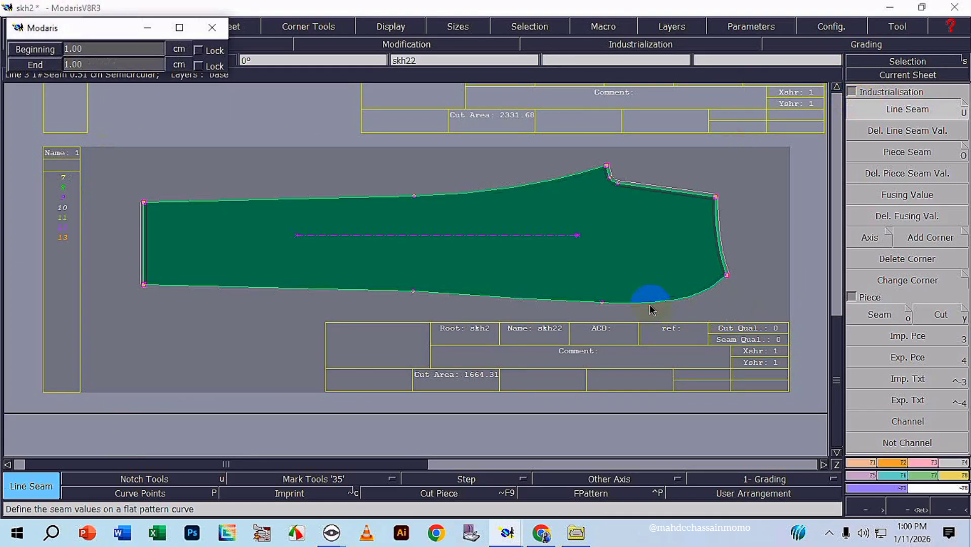
key("Return")
right_click(820, 223)
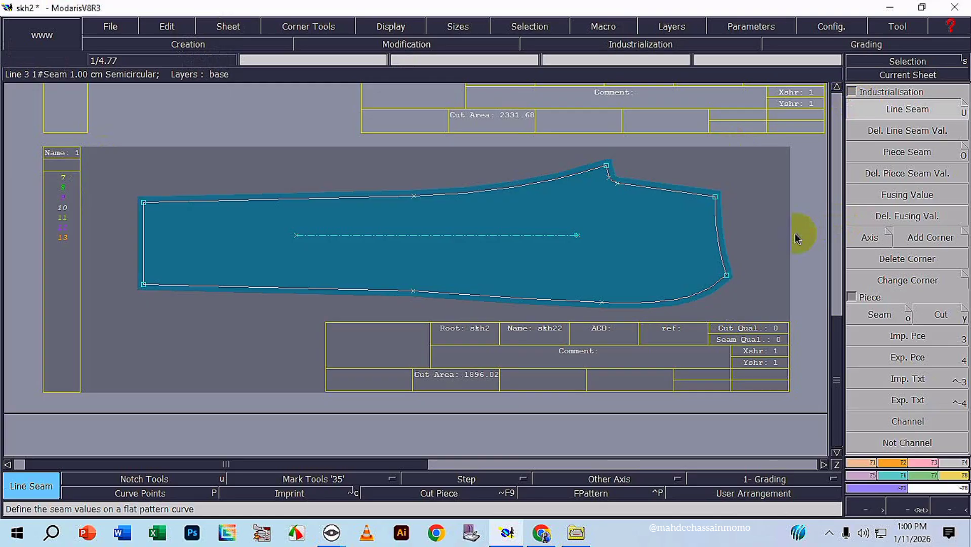
Set the line seam allowance on the hem edge of the extracted FRONT piece to 2 cm.
left_click(144, 255)
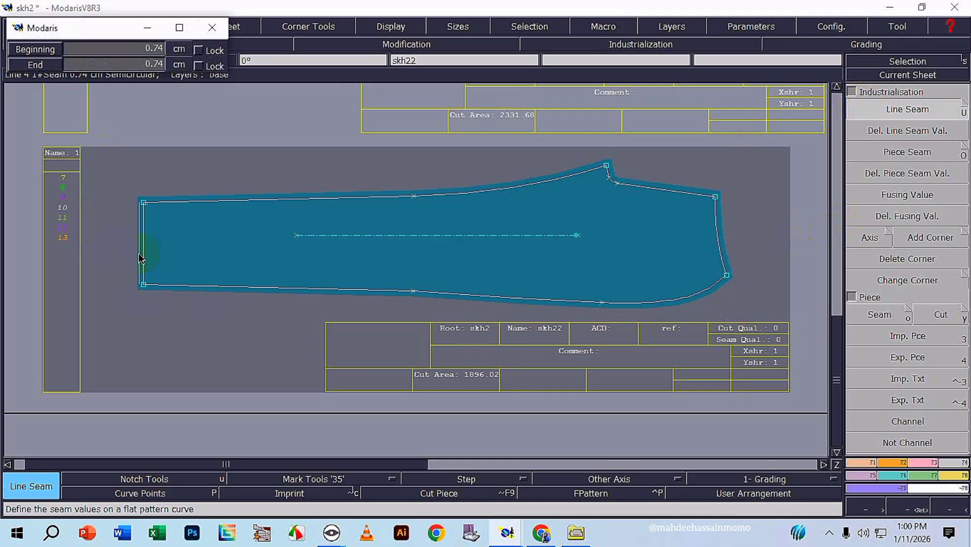
type("2")
key("Return")
key("Return")
scroll(141, 260, "down", 2)
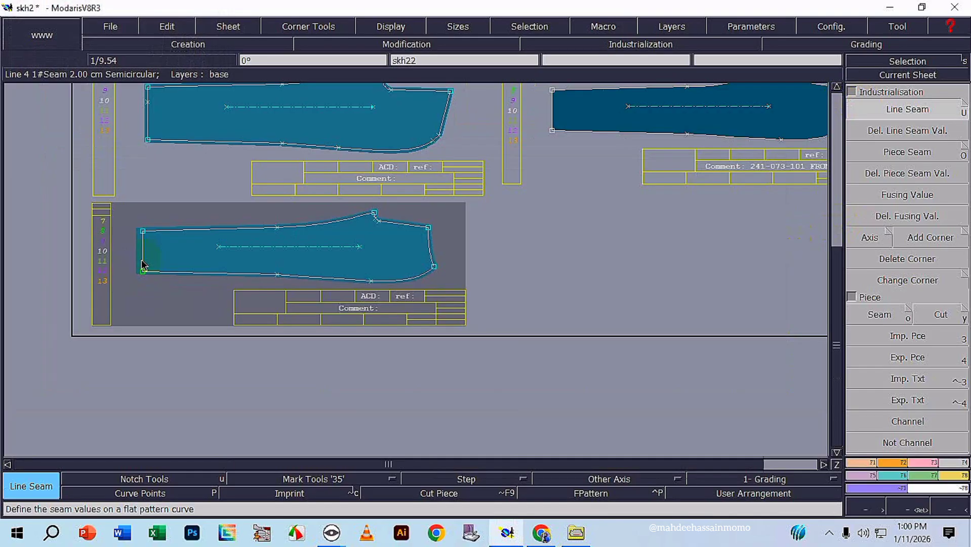
Set the line seam allowance on the hem edge of the extracted BACK piece to 2 cm.
scroll(134, 190, "up", 4)
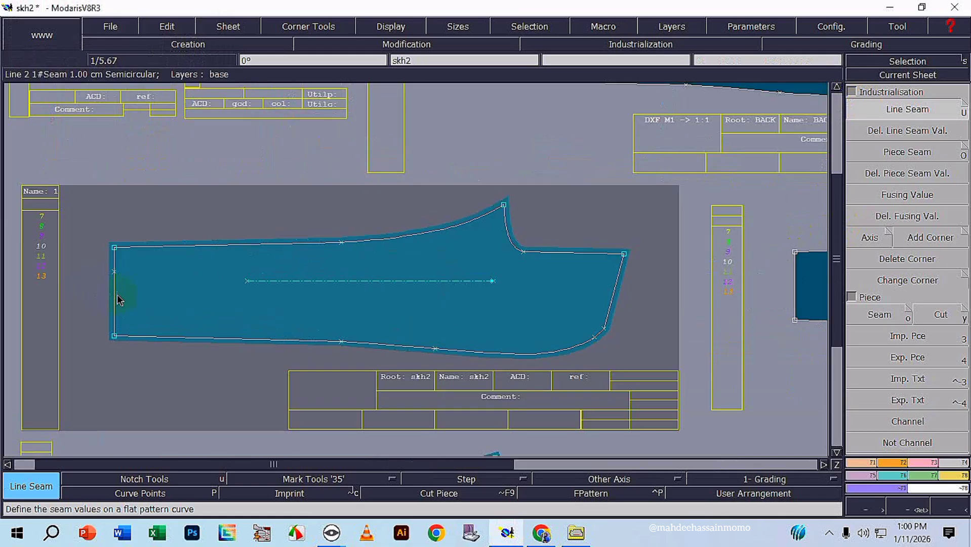
left_click(116, 300)
type("2")
key("Return")
key("Return")
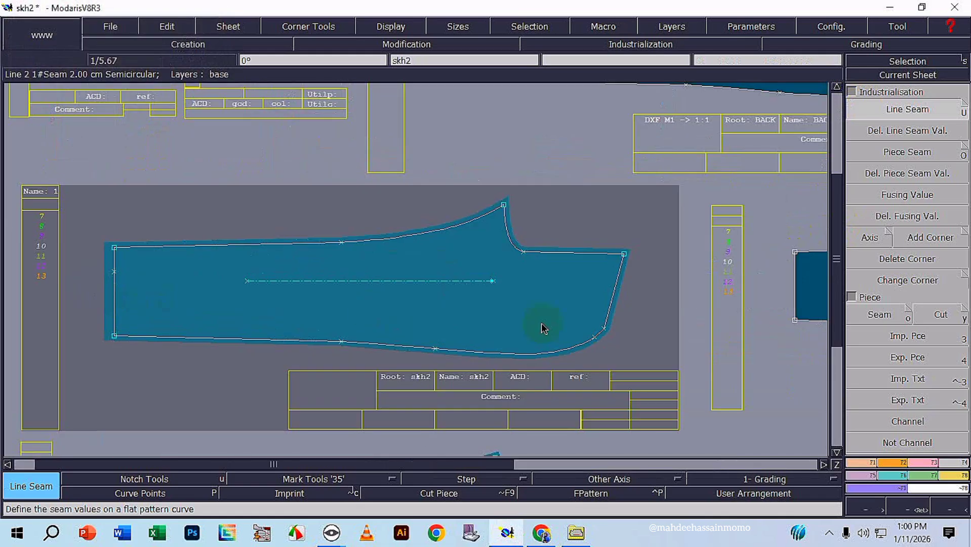
Delete the original BACK and FRONT flat pattern sheets and rearrange all remaining sheets on the desk.
scroll(753, 403, "down", 3)
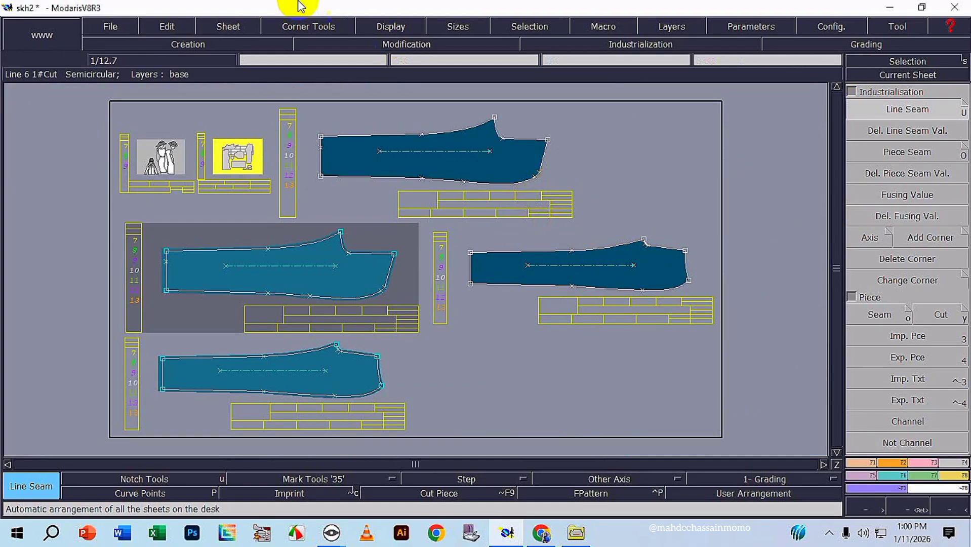
left_click(191, 22)
left_click(229, 28)
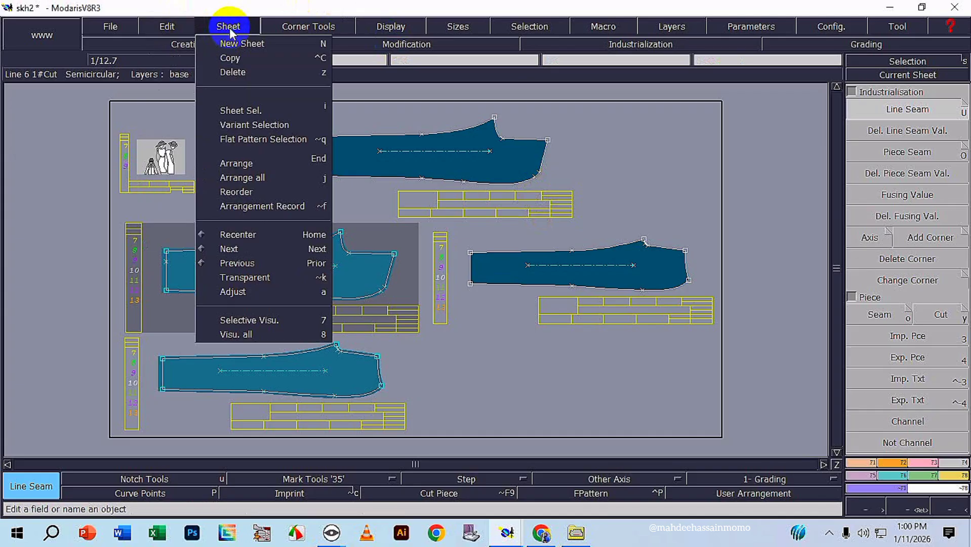
left_click(237, 74)
left_click(432, 147)
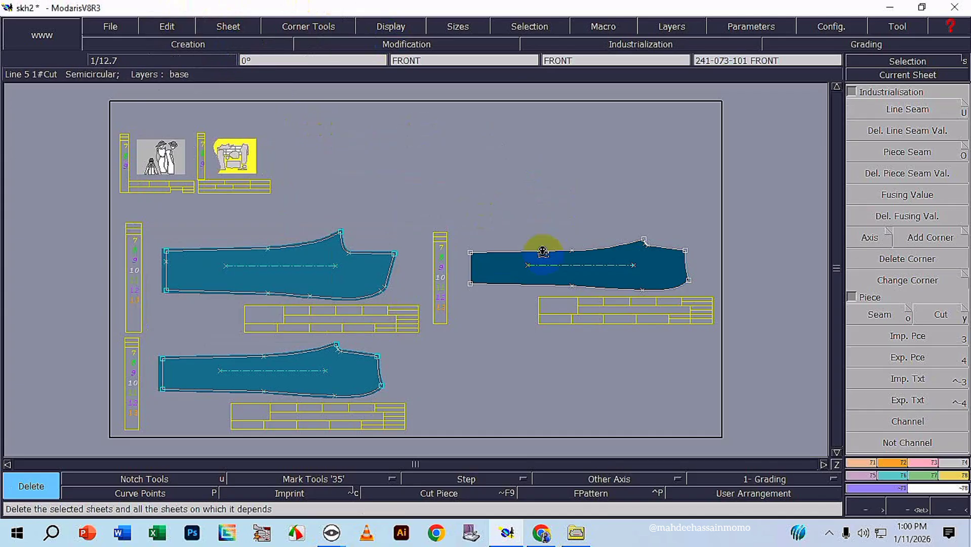
left_click(542, 247)
scroll(577, 287, "down", 1)
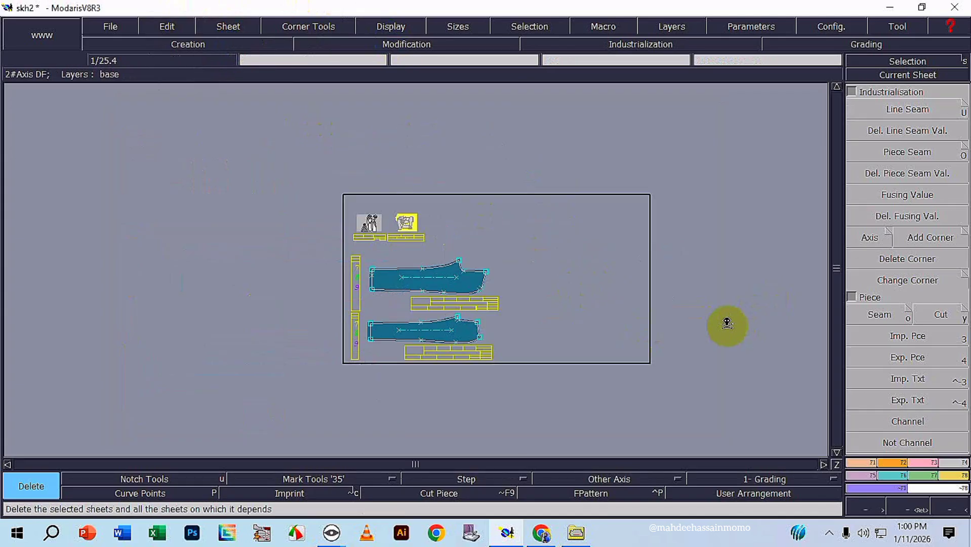
key("j")
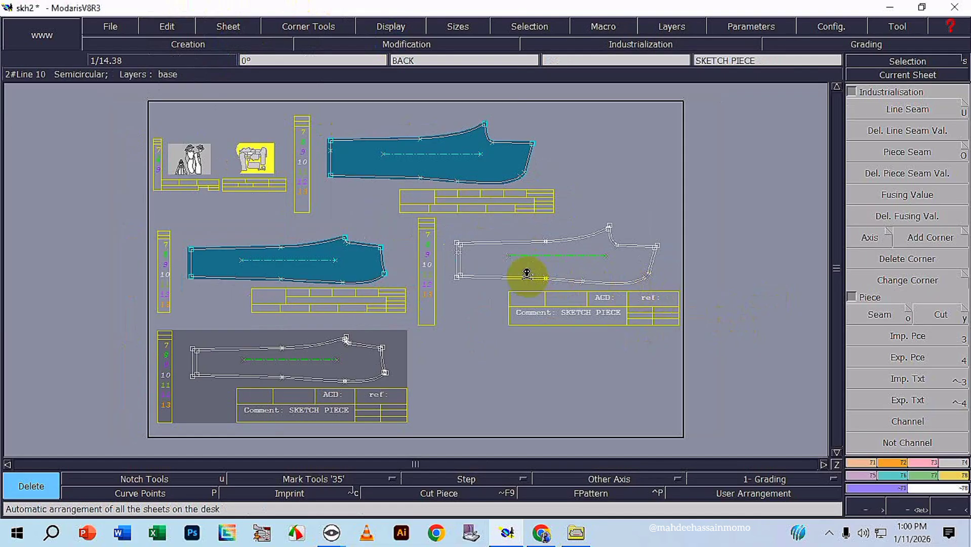
Delete the BACK and FRONT sheets commented SKETCH PIECE, keeping only the two extracted seam pieces.
scroll(604, 267, "up", 2)
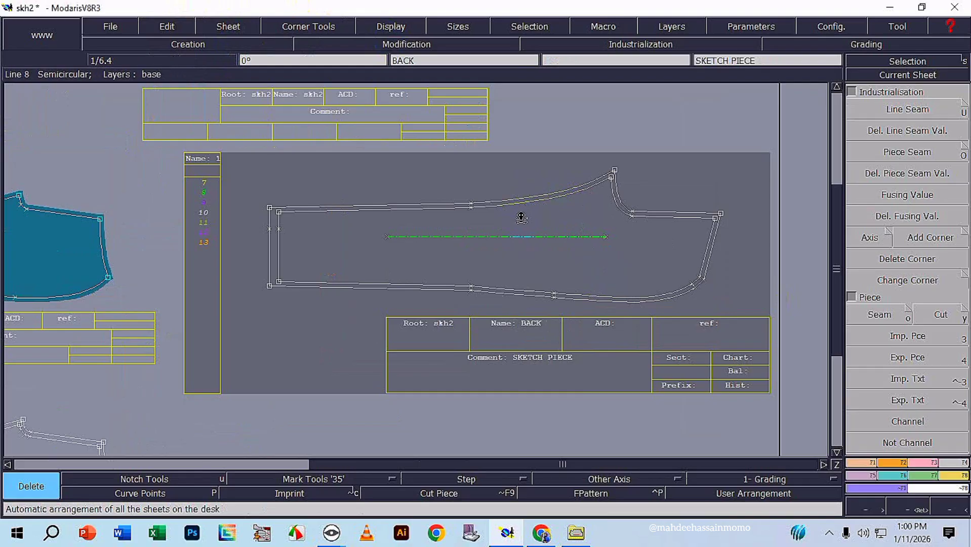
scroll(521, 218, "down", 3)
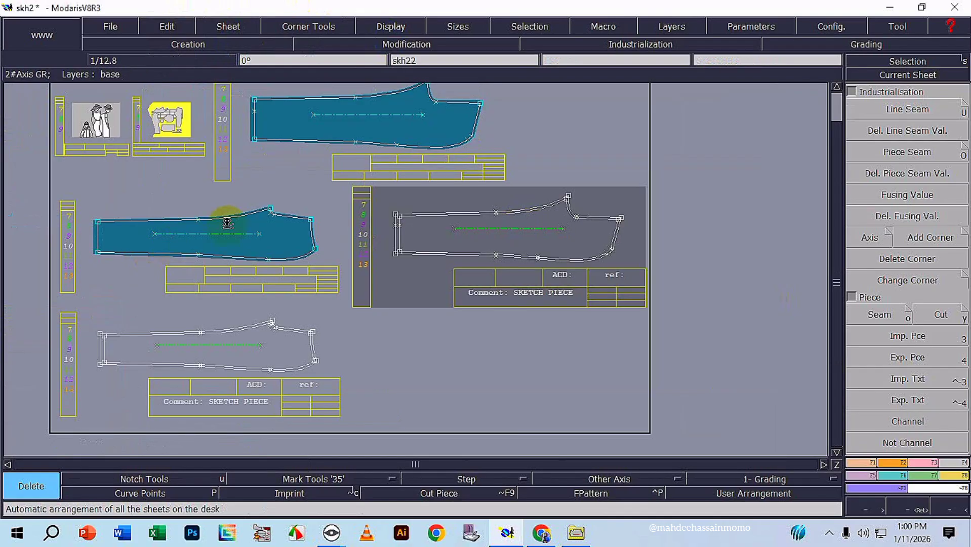
scroll(261, 214, "up", 4)
scroll(541, 230, "down", 2)
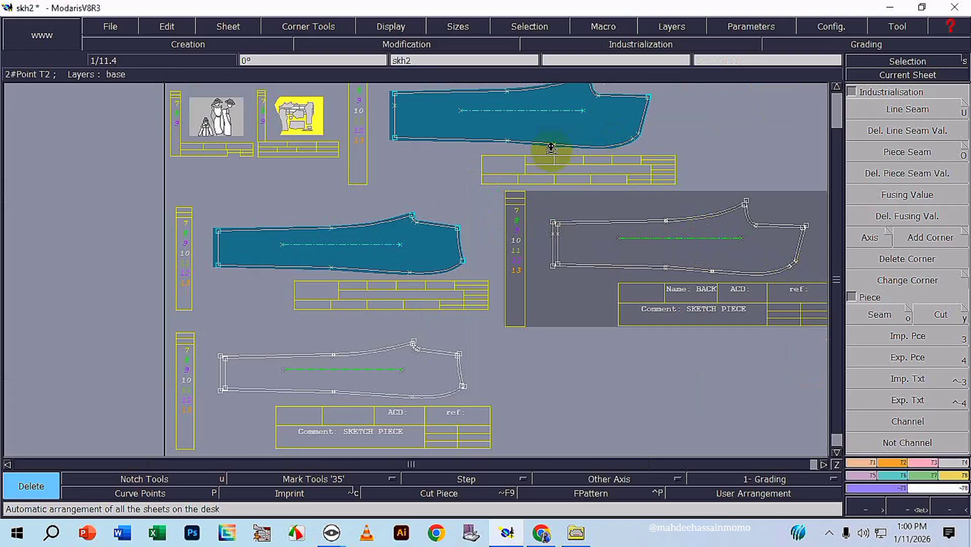
left_click(682, 241)
left_click(411, 386)
Enter 241-073-101front as the comment in the title block of the extracted FRONT piece.
scroll(427, 363, "down", 2)
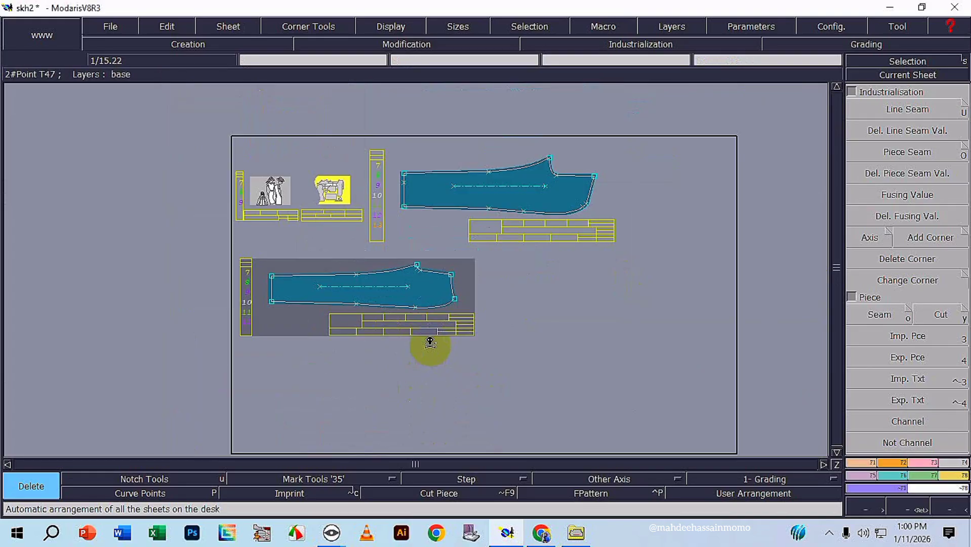
scroll(429, 342, "up", 5)
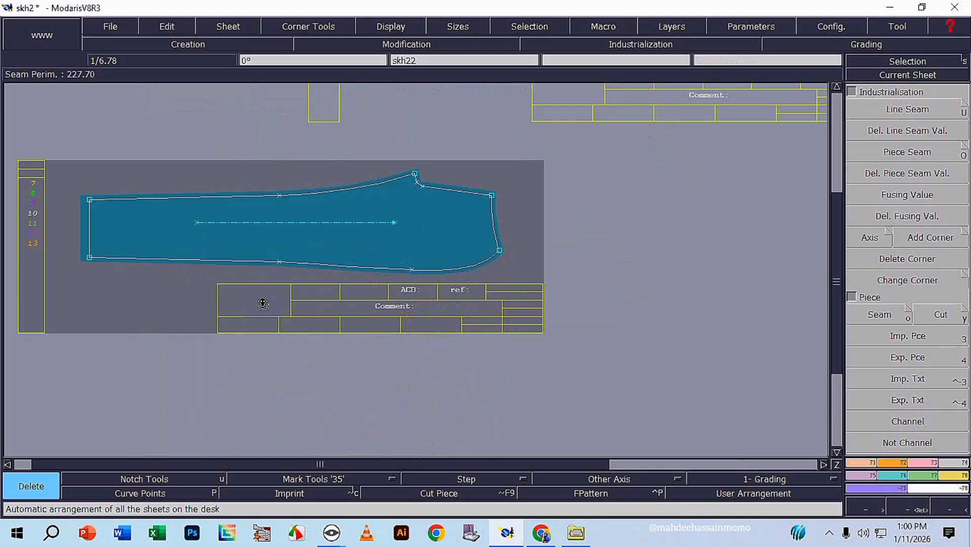
left_click(175, 26)
left_click(175, 40)
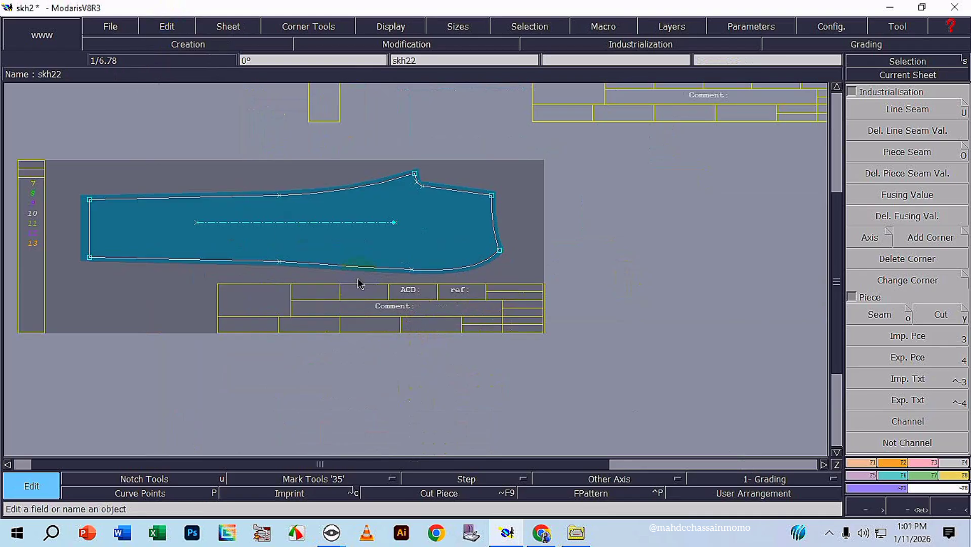
left_click(428, 309)
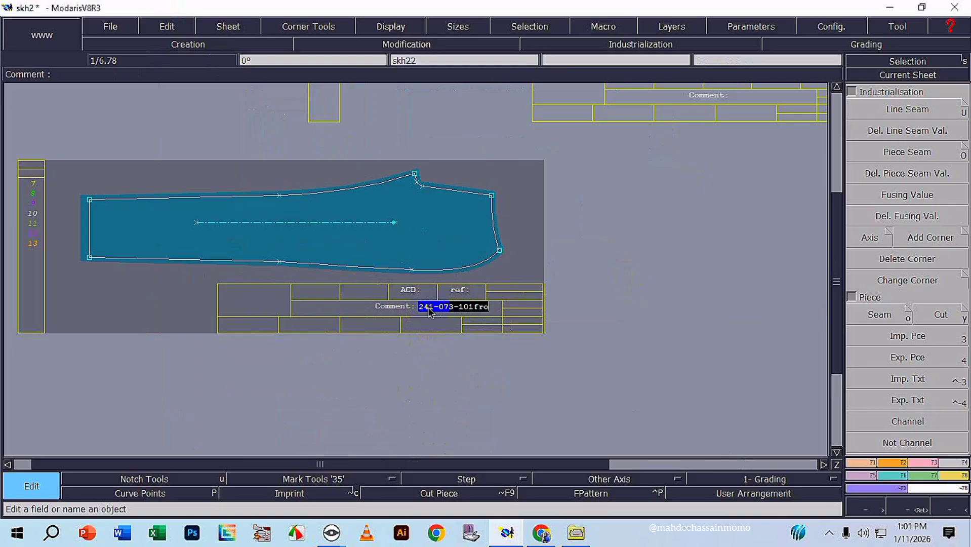
key("Return")
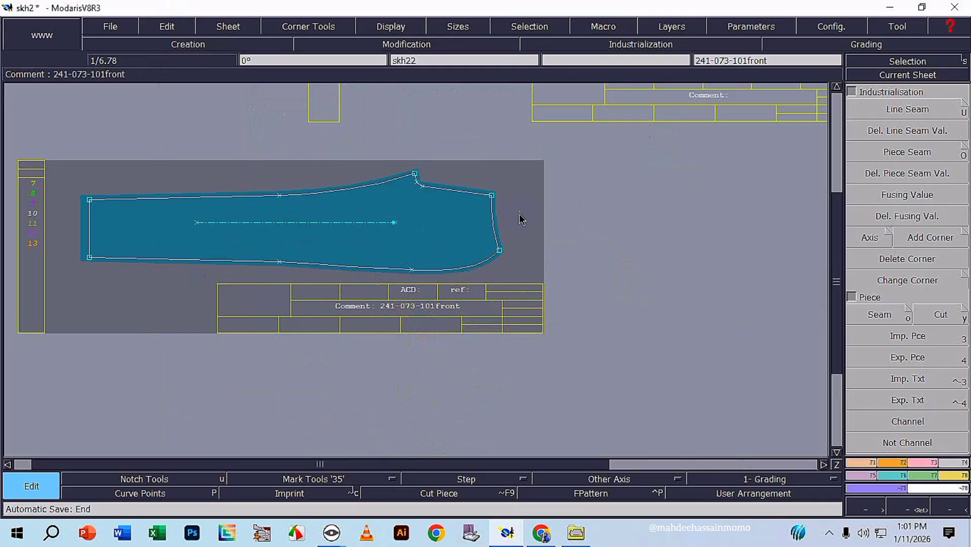
Save the model over the existing skh2.mdl in the SKH DXF folder and close Modaris.
scroll(535, 217, "down", 2)
left_click(110, 26)
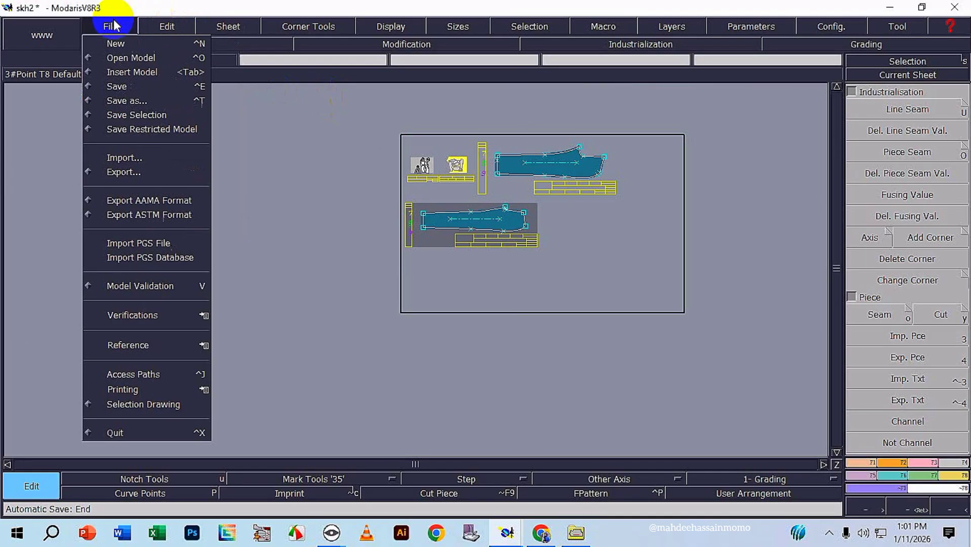
left_click(113, 27)
left_click(111, 27)
left_click(126, 31)
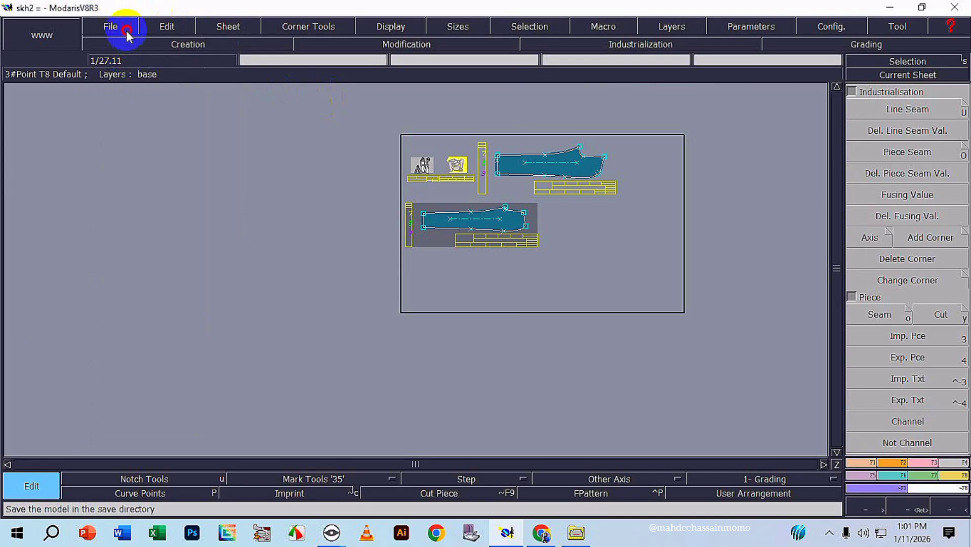
left_click(126, 30)
left_click(124, 85)
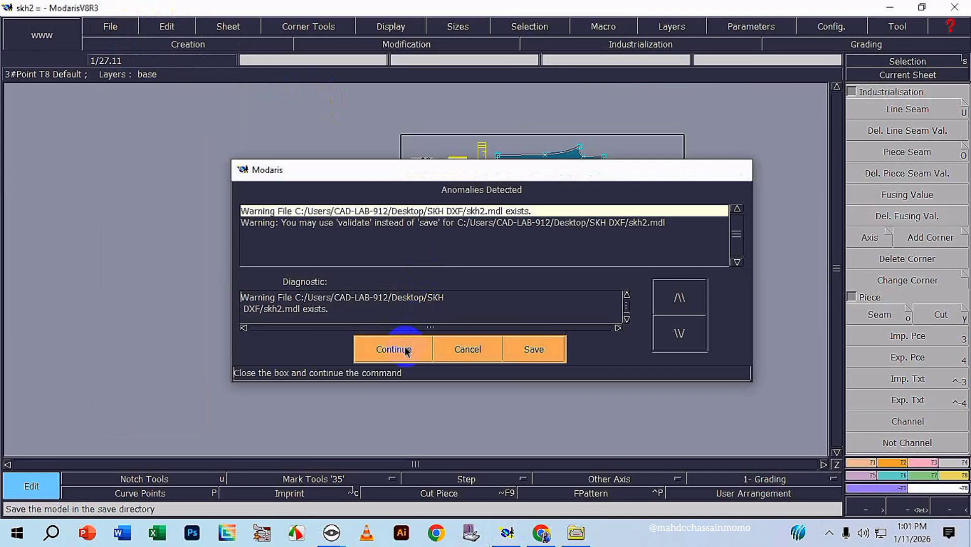
left_click(394, 348)
left_click(966, 6)
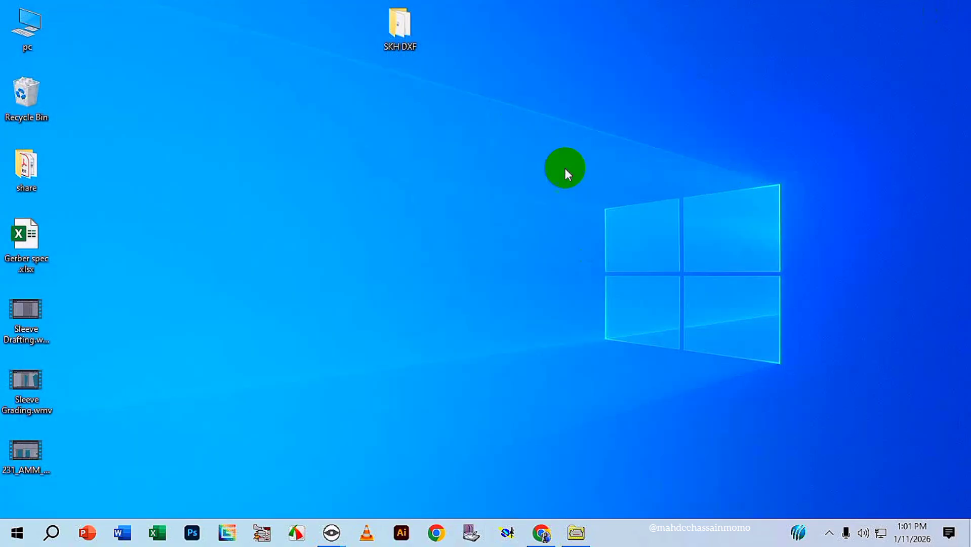
Open the saved skh2.mdl model from the SKH DXF folder on the desktop.
double_click(425, 38)
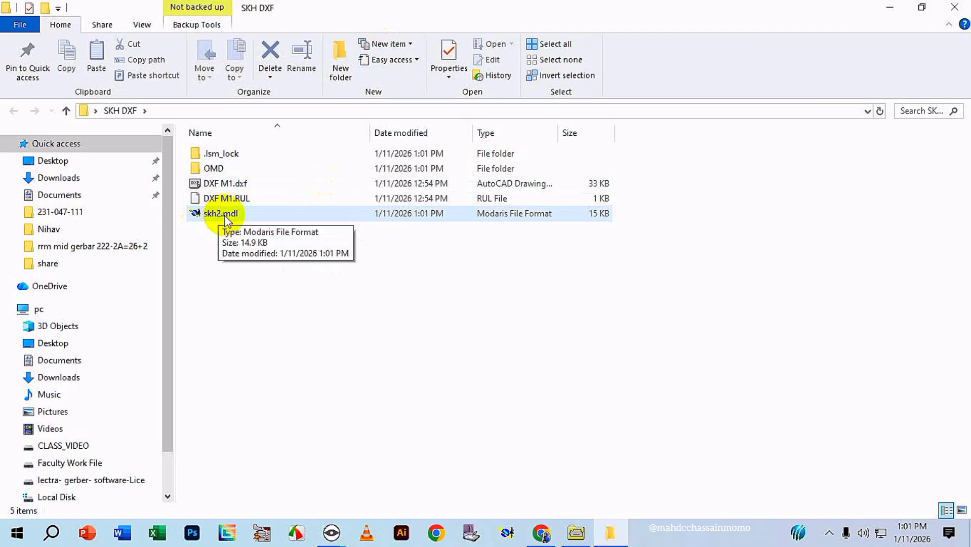
double_click(256, 214)
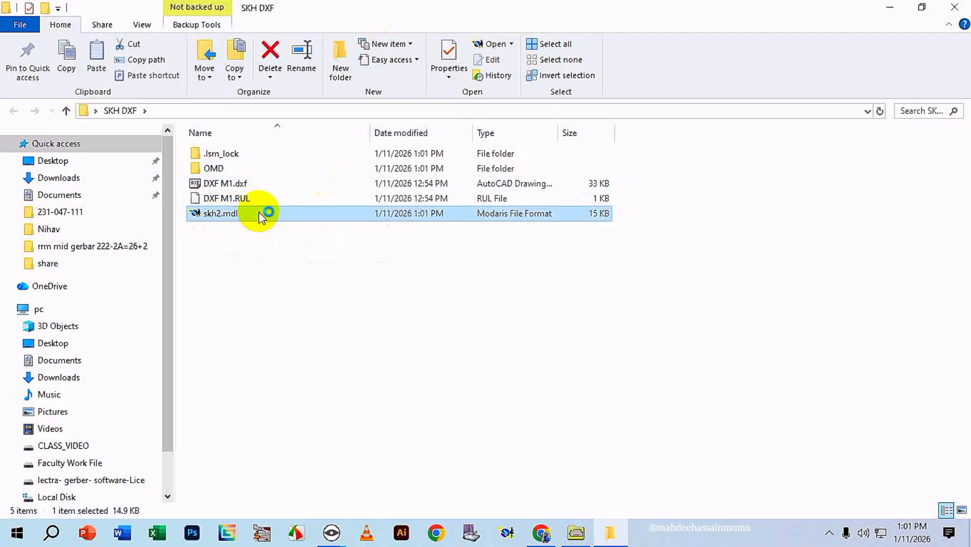
left_click(828, 532)
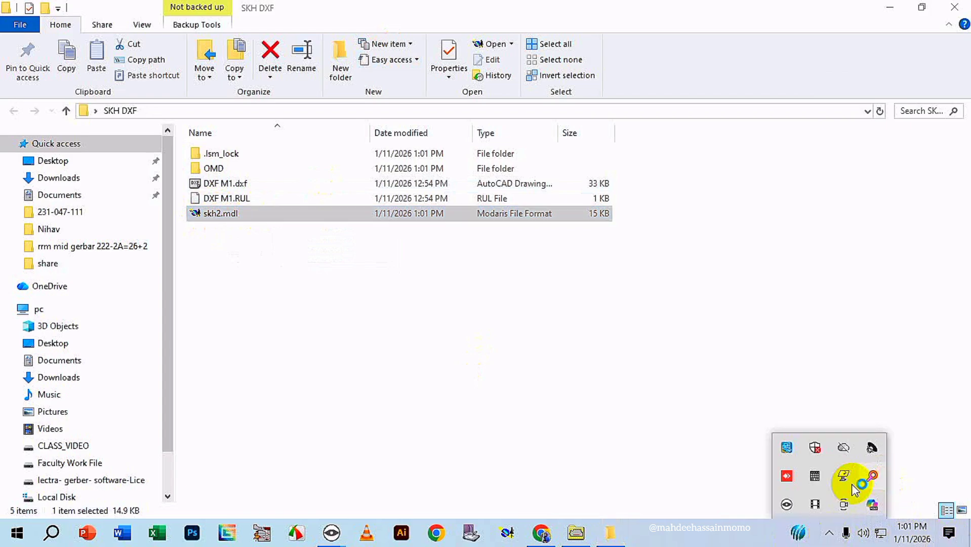